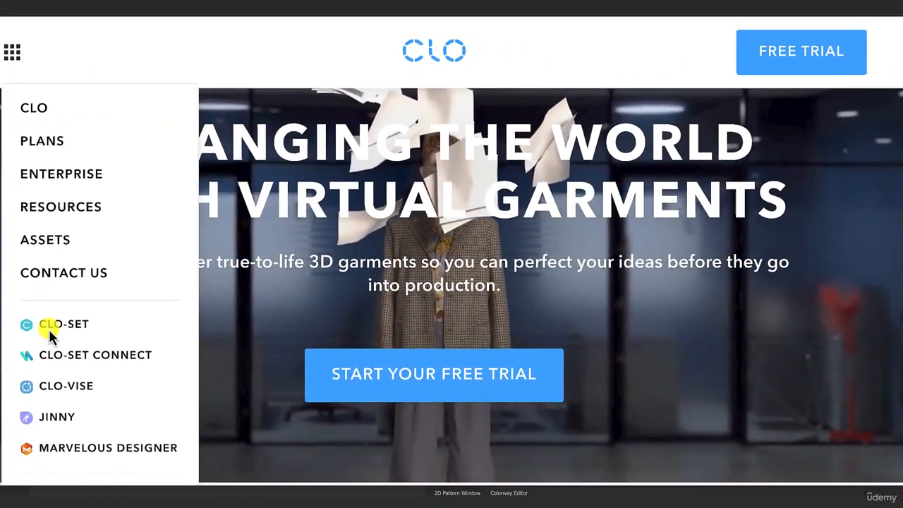
Open the CLO-SET site's pricing page and examine the feature comparison of the Free, Advanced and Enterprise plans
{"action": "left_click", "coordinate": [189, 337]}
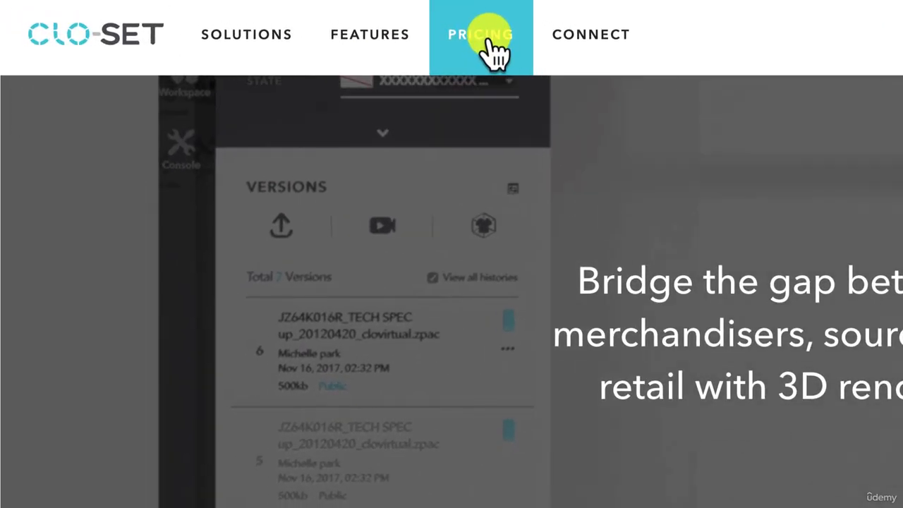
{"action": "left_click", "coordinate": [488, 41]}
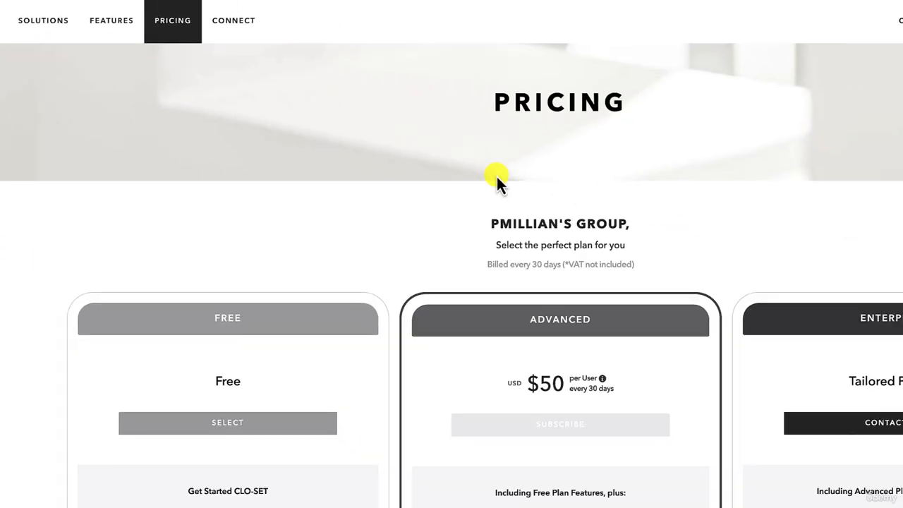
{"action": "scroll", "coordinate": [493, 206], "scroll_direction": "down", "scroll_amount": 5}
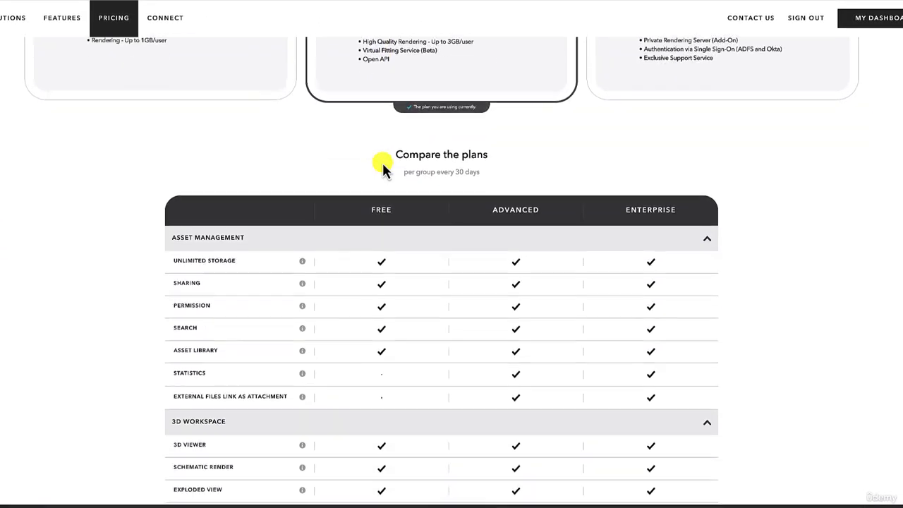
{"action": "scroll", "coordinate": [382, 165], "scroll_direction": "down", "scroll_amount": 3}
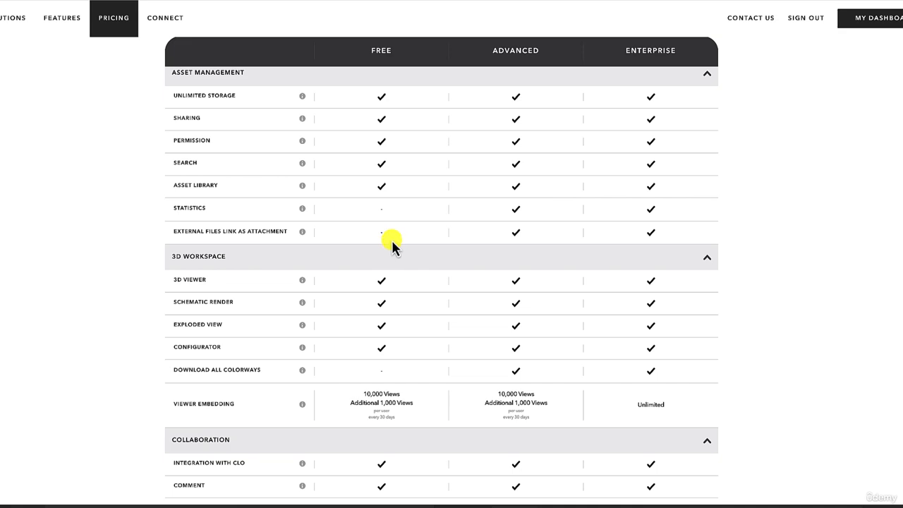
{"action": "scroll", "coordinate": [388, 244], "scroll_direction": "down", "scroll_amount": 2}
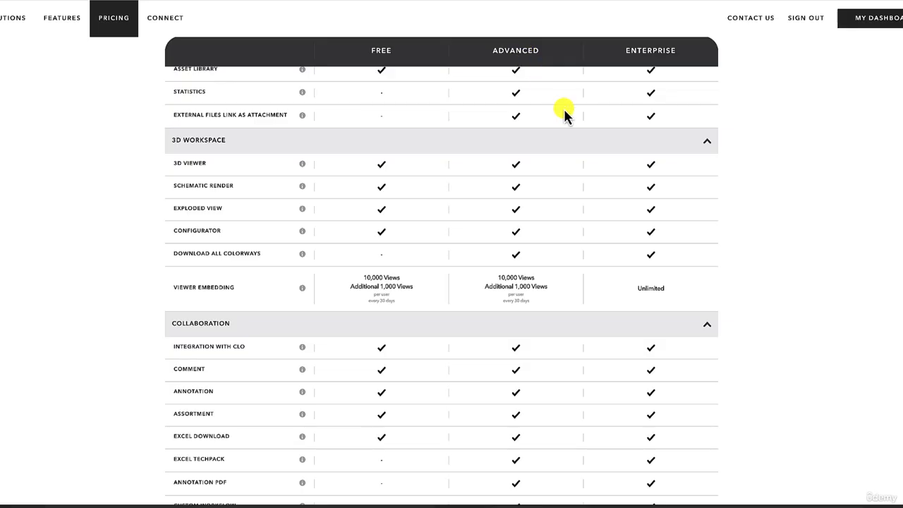
{"action": "scroll", "coordinate": [785, 289], "scroll_direction": "down", "scroll_amount": 5}
{"action": "scroll", "coordinate": [785, 289], "scroll_direction": "up", "scroll_amount": 2}
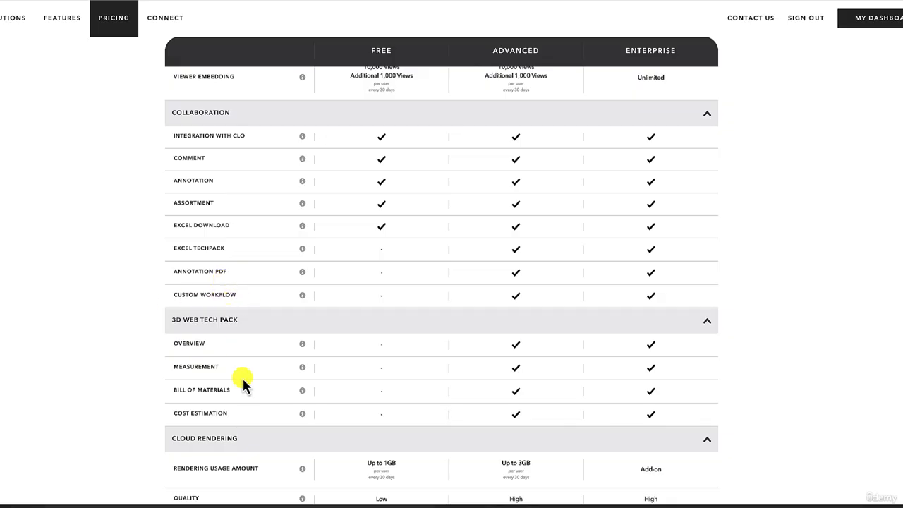
{"action": "scroll", "coordinate": [243, 395], "scroll_direction": "down", "scroll_amount": 3}
{"action": "scroll", "coordinate": [245, 403], "scroll_direction": "down", "scroll_amount": 2}
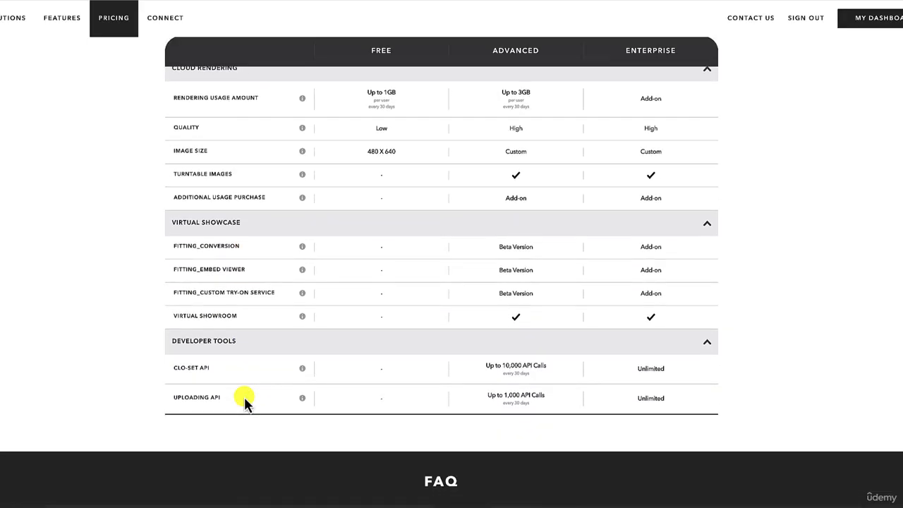
{"action": "scroll", "coordinate": [243, 395], "scroll_direction": "up", "scroll_amount": 20}
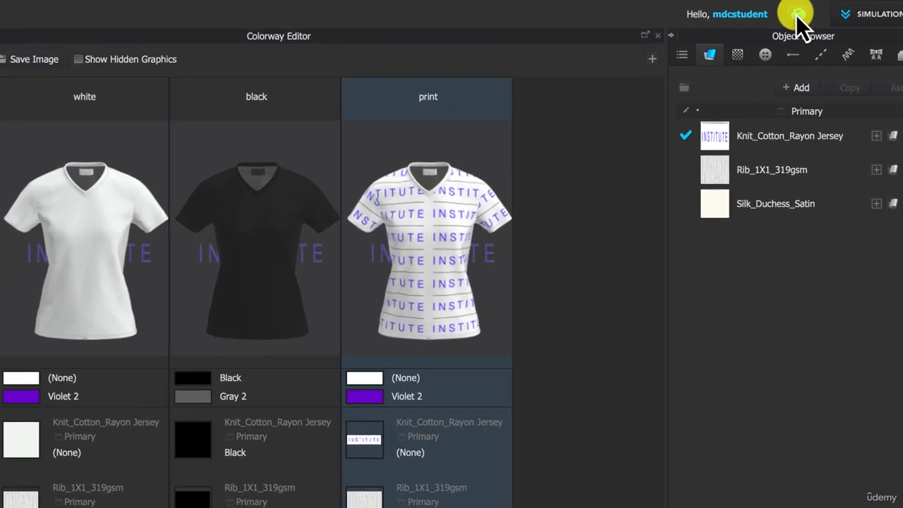
Switch to CLO and send the T-shirt project to CLO-SET as new content in Linesheet Demo
{"action": "left_click", "coordinate": [796, 16]}
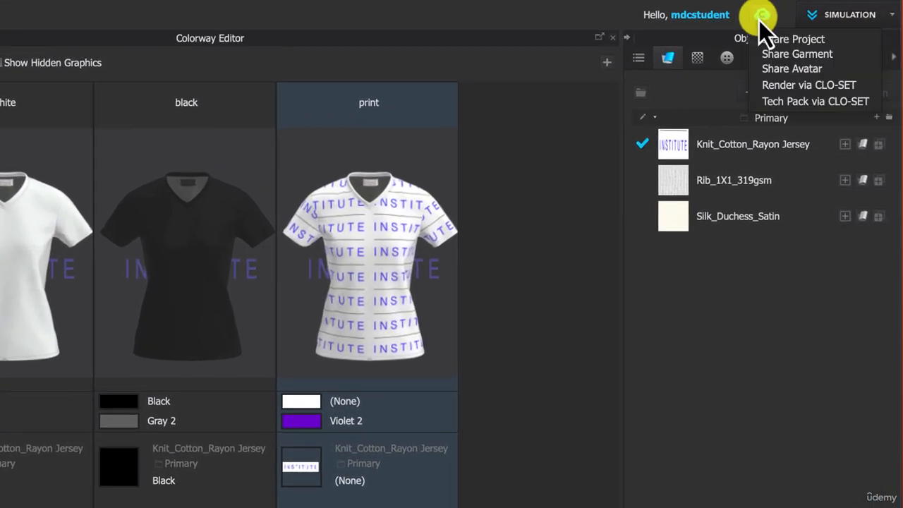
{"action": "left_click", "coordinate": [795, 86]}
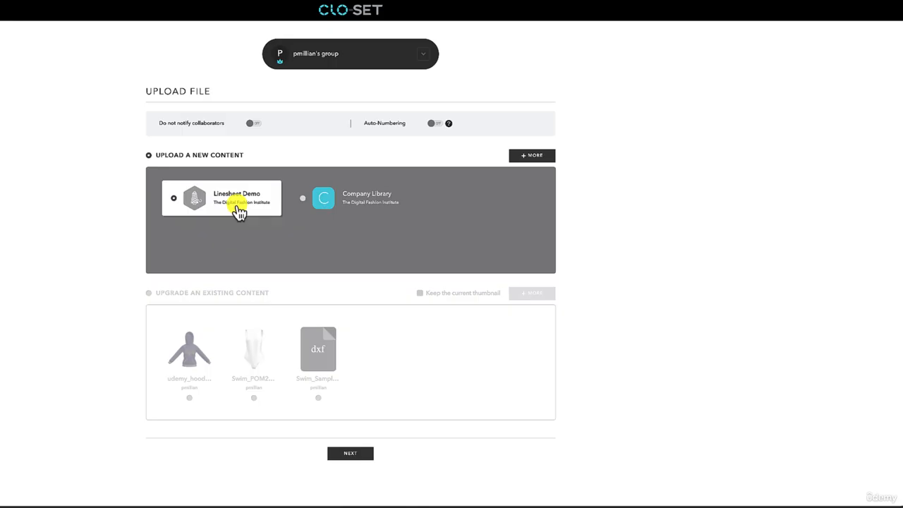
{"action": "left_click", "coordinate": [350, 458]}
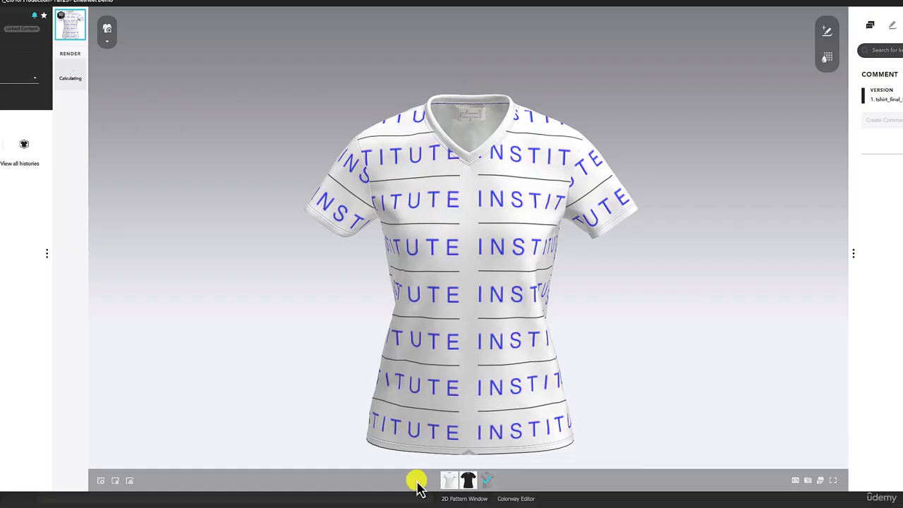
View the uploaded T-shirt in its white and black colorways in the CLO-SET 3D viewer
{"action": "mouse_move", "coordinate": [448, 483]}
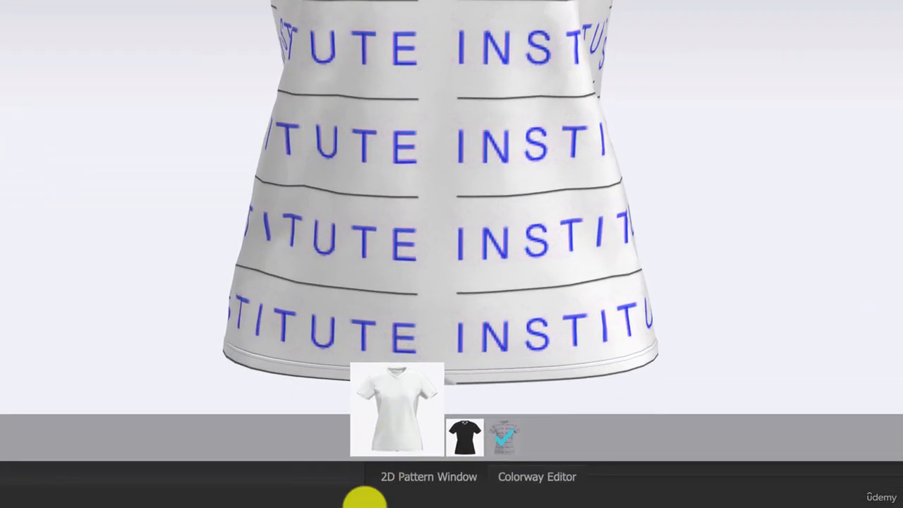
{"action": "left_click", "coordinate": [397, 437]}
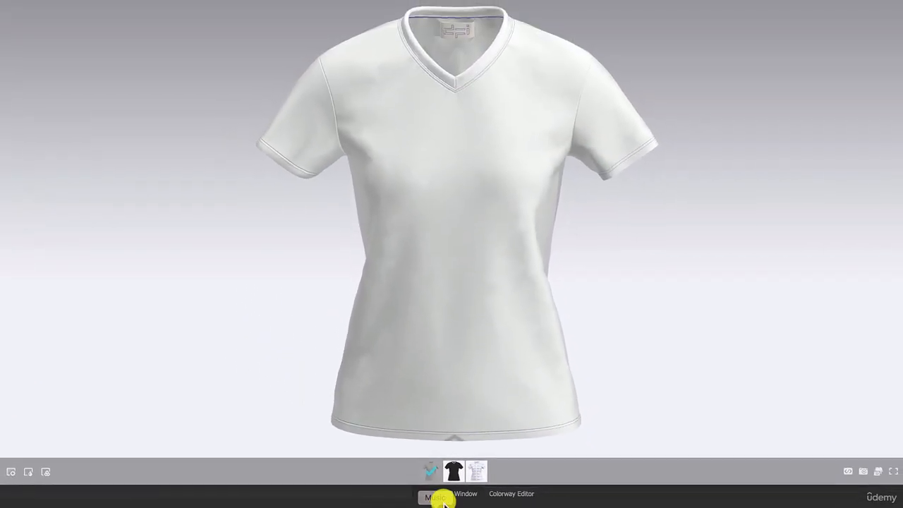
{"action": "mouse_move", "coordinate": [465, 439]}
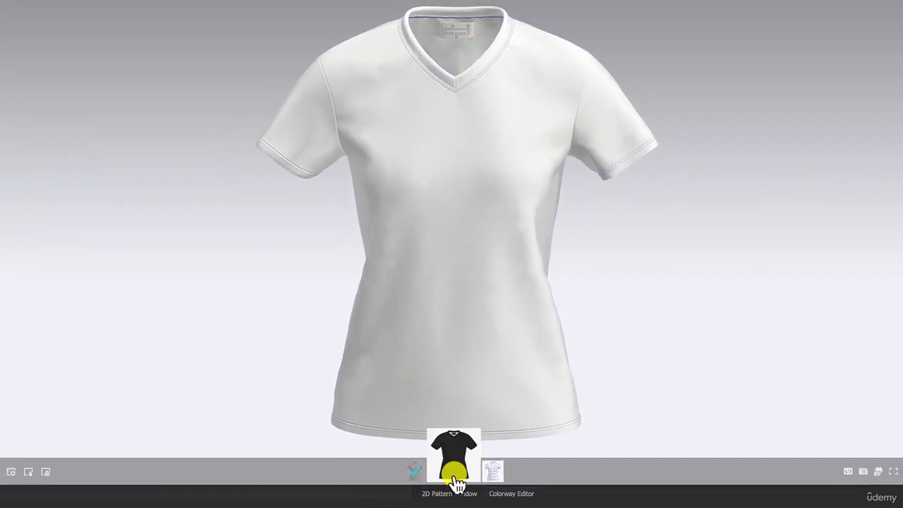
{"action": "left_click", "coordinate": [456, 479]}
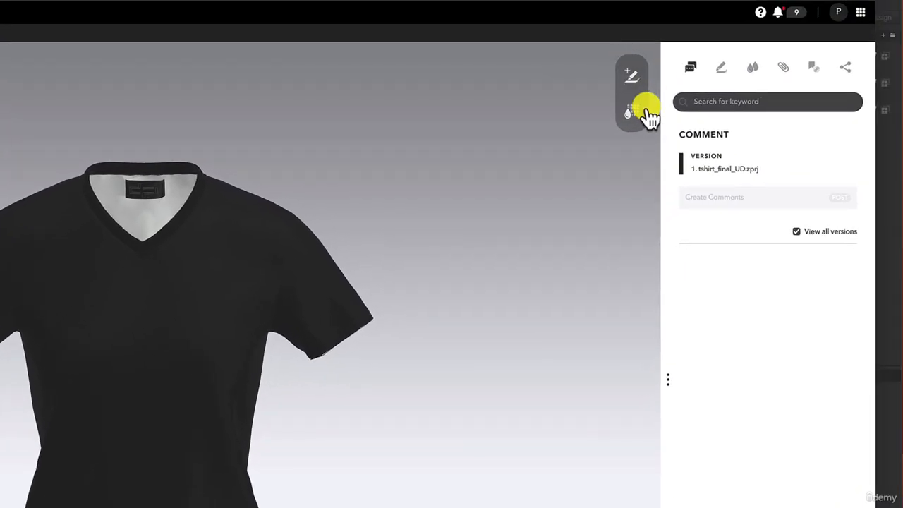
Open colorway editing on the white colorway and set the Double Needle topstitch color to near-white #F4F2F5
{"action": "left_click", "coordinate": [633, 114]}
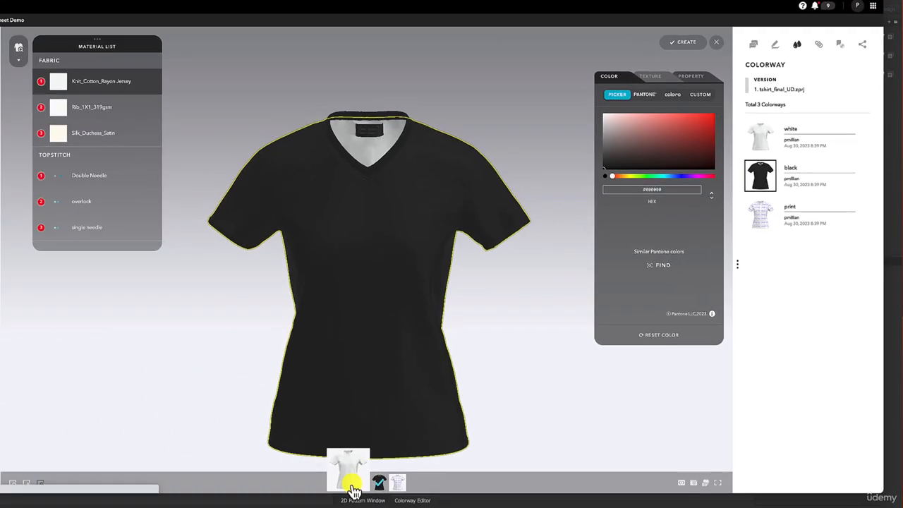
{"action": "left_click", "coordinate": [352, 486]}
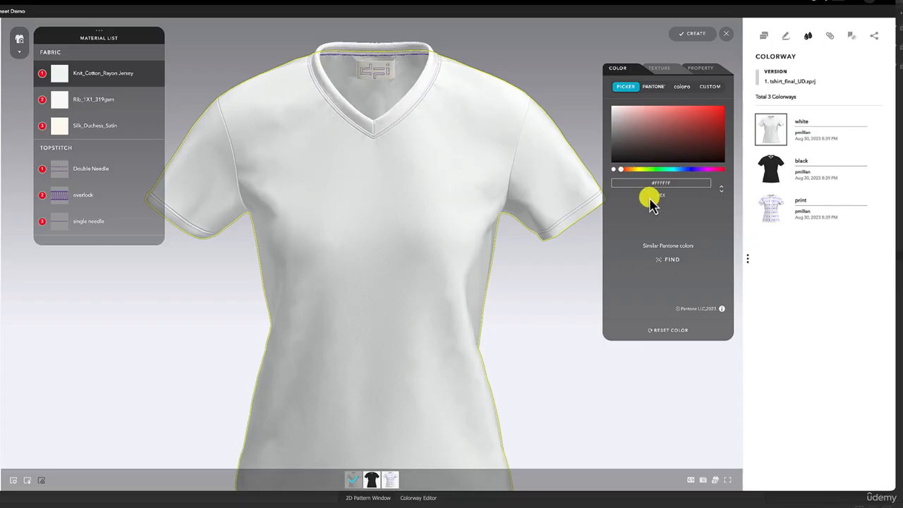
{"action": "left_click", "coordinate": [67, 170]}
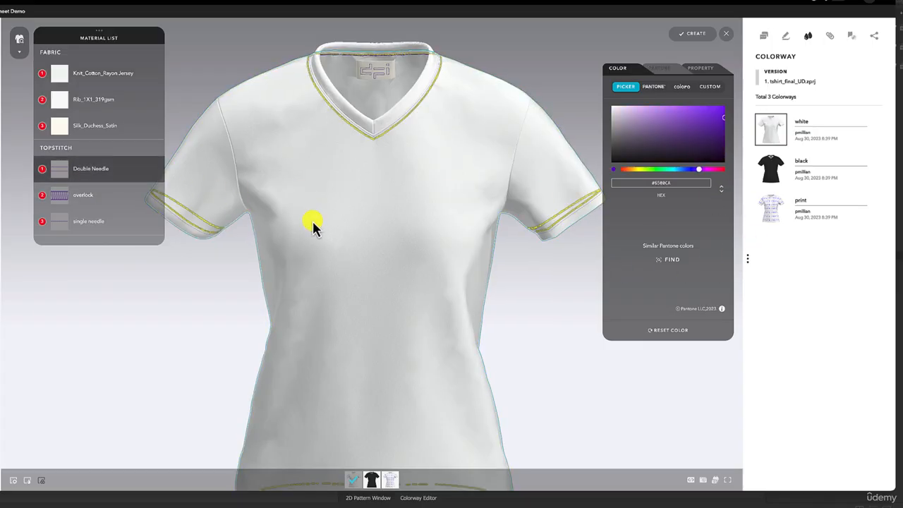
{"action": "left_click", "coordinate": [614, 114]}
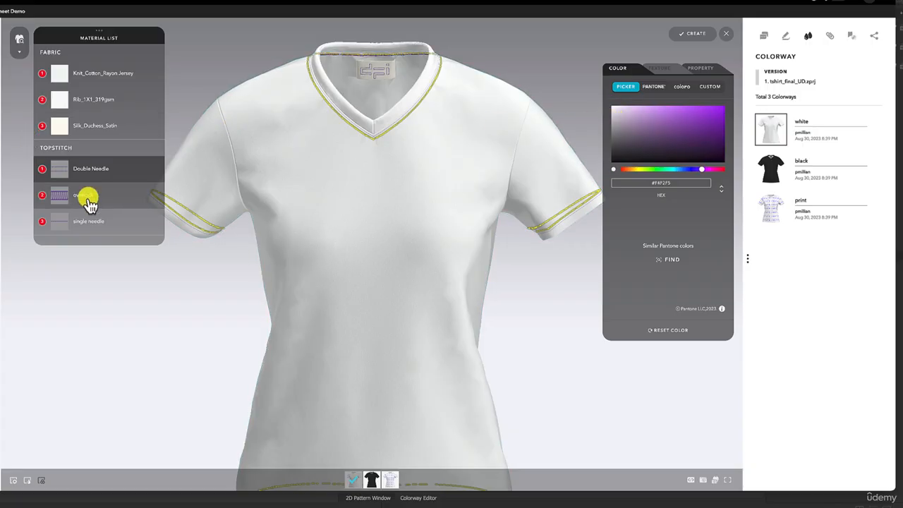
Set the overlock topstitch color to white, #FFFFFF
{"action": "left_click", "coordinate": [87, 197]}
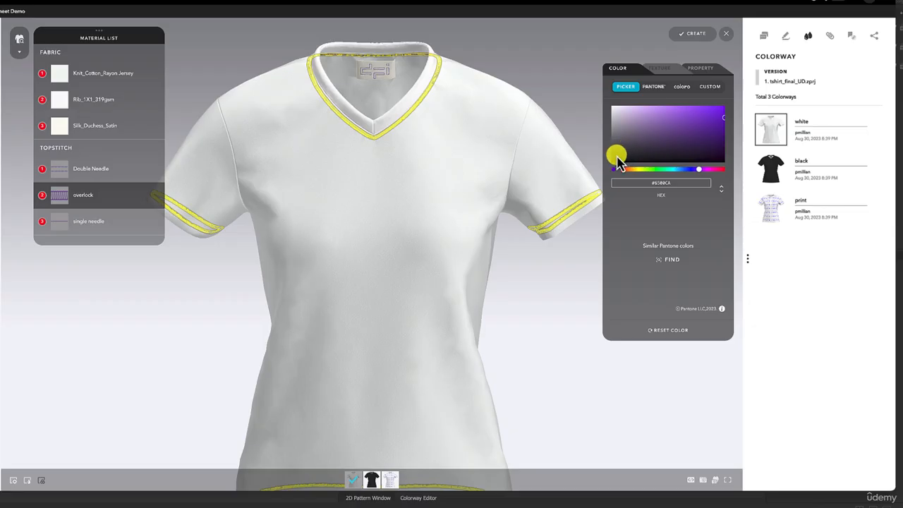
{"action": "left_click", "coordinate": [615, 113]}
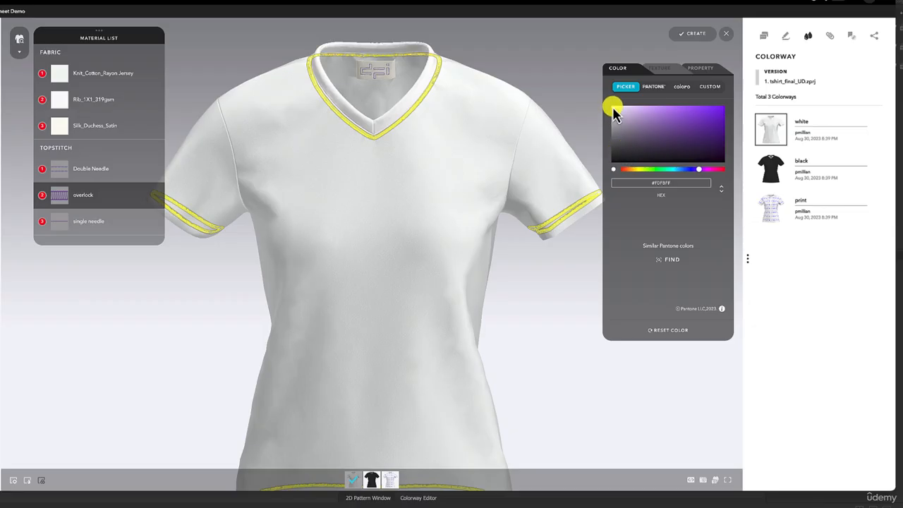
{"action": "left_click", "coordinate": [613, 108]}
{"action": "left_click", "coordinate": [612, 107]}
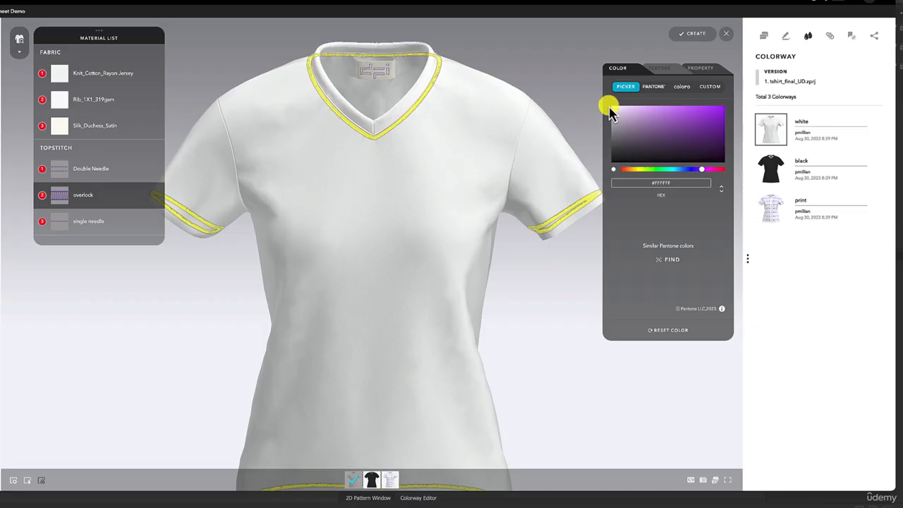
Set the single needle topstitch color to white, #FFFFFF
{"action": "left_click", "coordinate": [102, 220]}
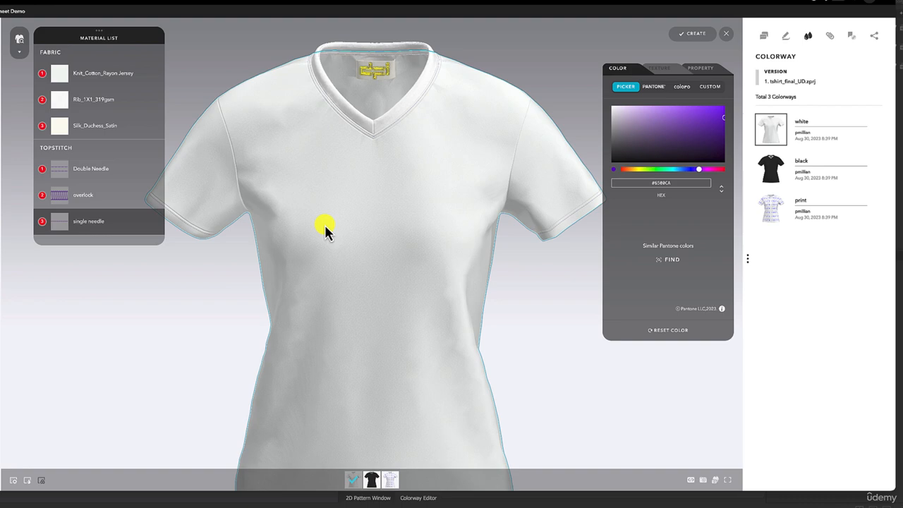
{"action": "left_click", "coordinate": [612, 107]}
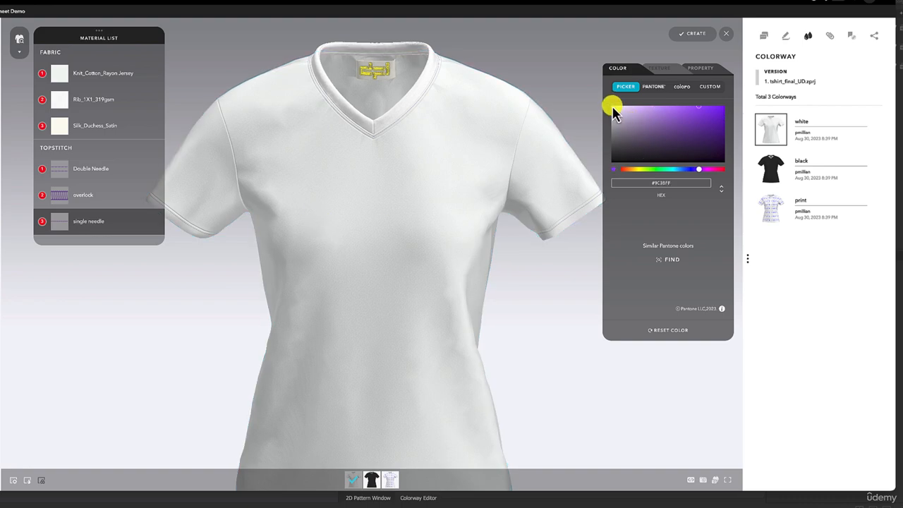
{"action": "left_click_drag", "start_coordinate": [697, 107], "coordinate": [605, 111]}
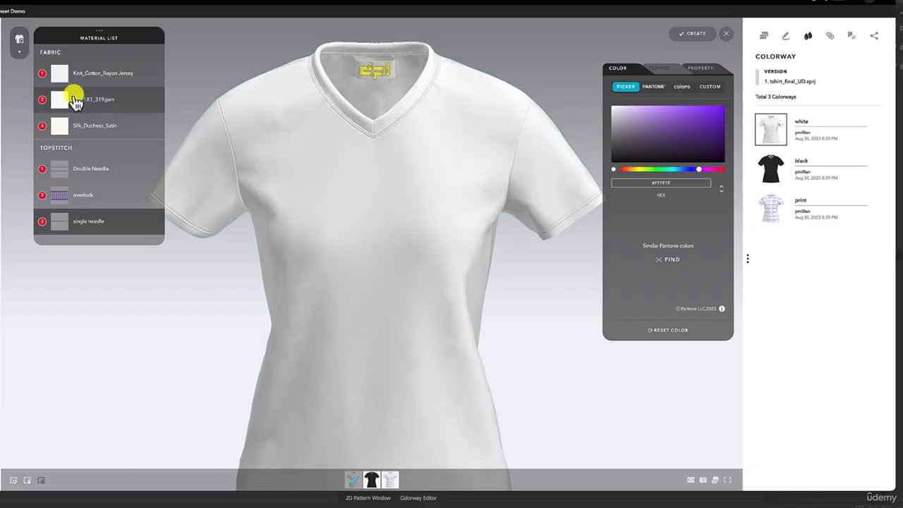
Recolor the Knit_Cotton_Rayon Jersey fabric to dark purple #461676 and the Rib_1X1_319gsm fabric to a matching dark purple
{"action": "left_click", "coordinate": [84, 73]}
{"action": "left_click", "coordinate": [706, 131]}
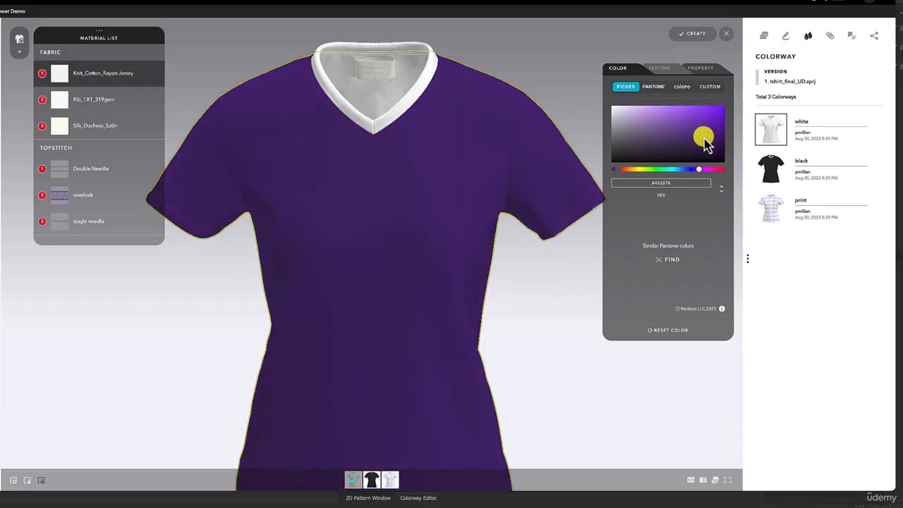
{"action": "left_click", "coordinate": [81, 100]}
{"action": "left_click", "coordinate": [709, 137]}
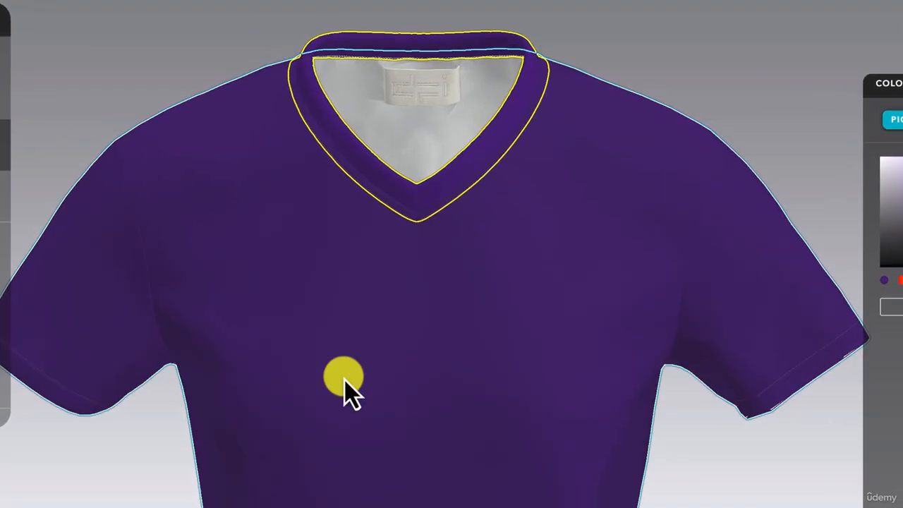
Check the purple T-shirt's neckline up close, create a new colorway from these color changes and select it
{"action": "left_click", "coordinate": [346, 381]}
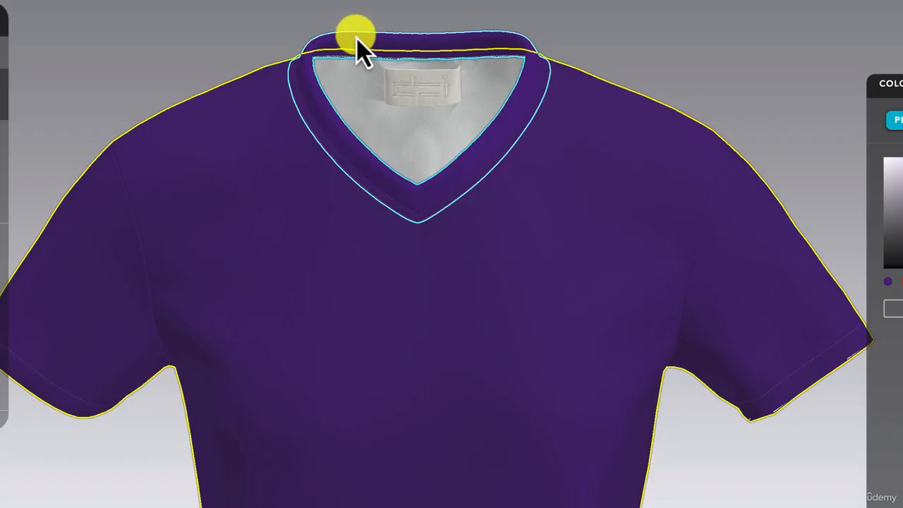
{"action": "scroll", "coordinate": [303, 480], "scroll_direction": "up", "scroll_amount": 2}
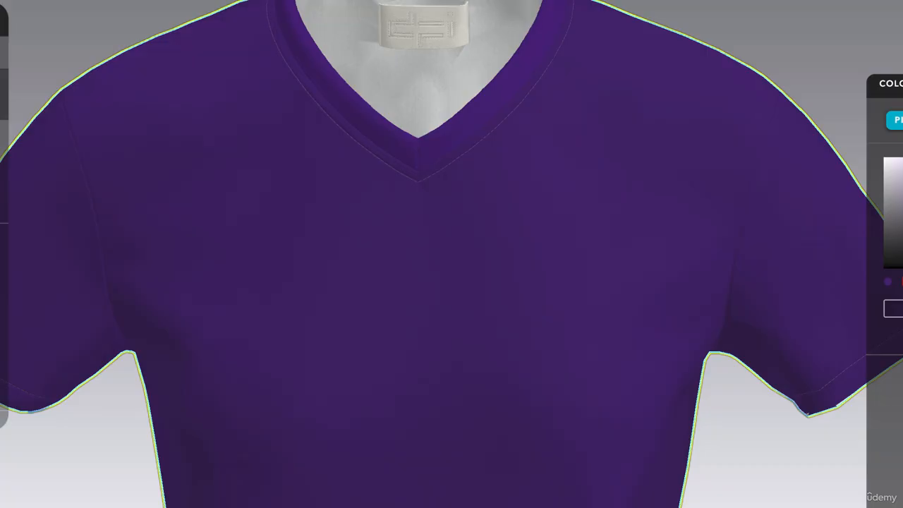
{"action": "scroll", "coordinate": [437, 254], "scroll_direction": "down", "scroll_amount": 5}
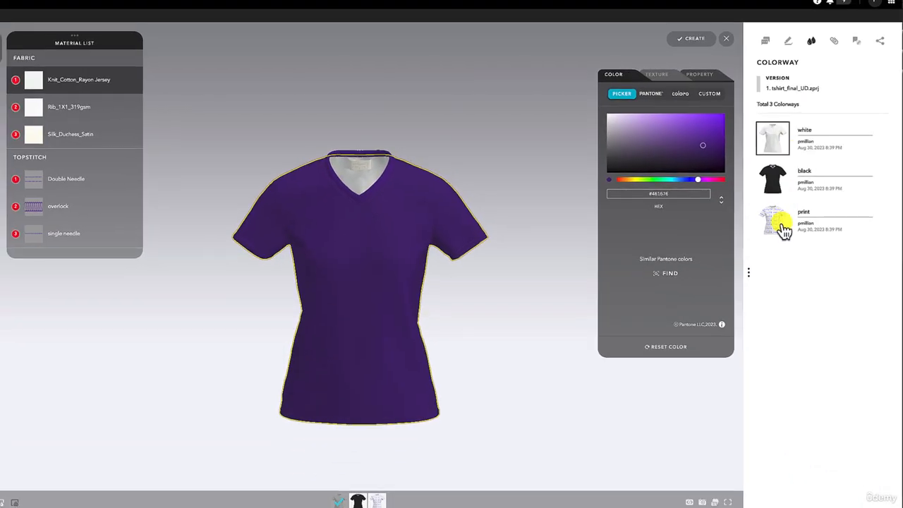
{"action": "left_click", "coordinate": [700, 42]}
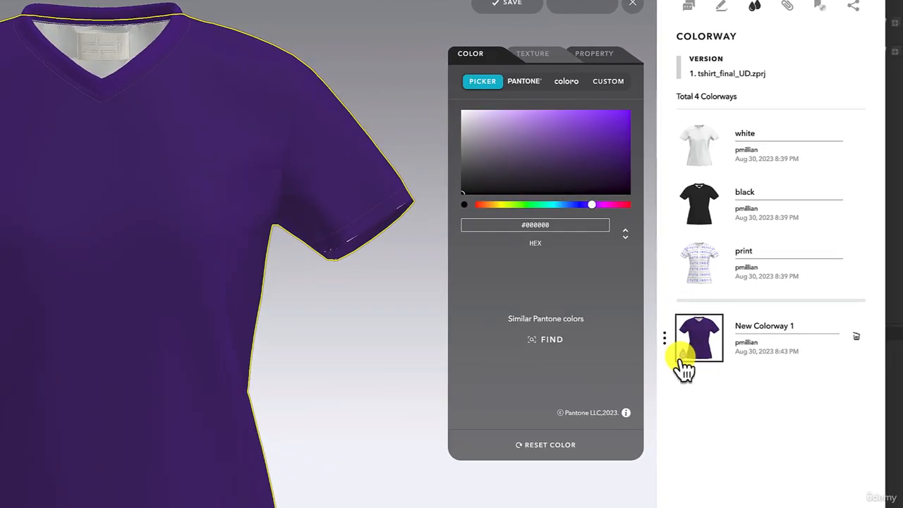
{"action": "left_click", "coordinate": [682, 358]}
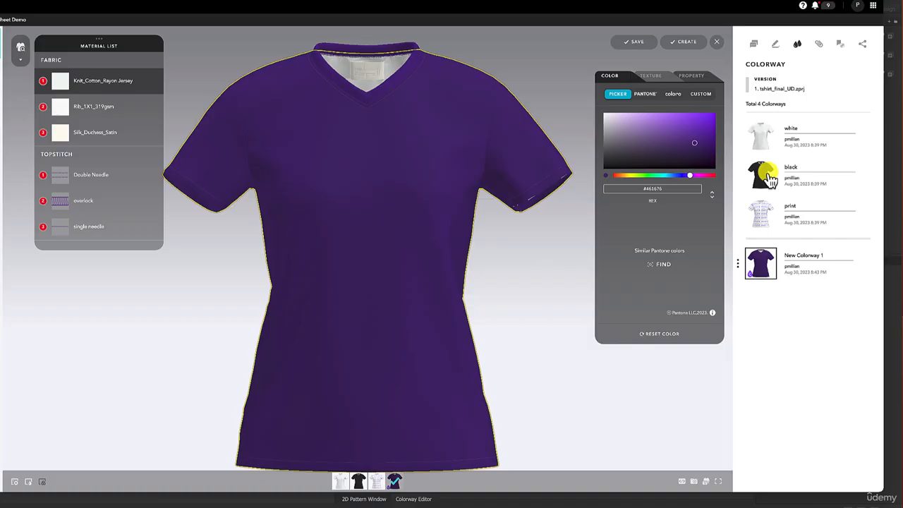
On the black colorway, set the jersey fabric to opacity 83, roughness 27, intensity 42 and metalness 40, and create a new colorway
{"action": "left_click", "coordinate": [767, 178]}
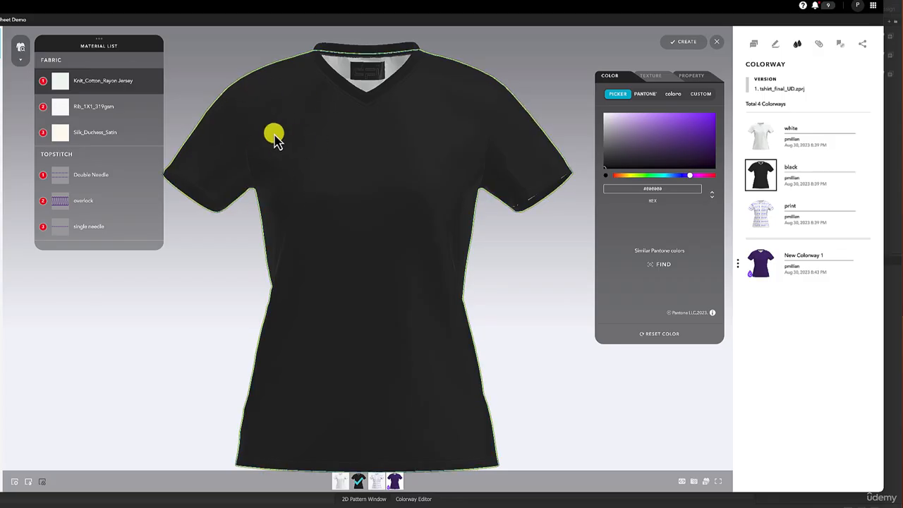
{"action": "left_click", "coordinate": [695, 78]}
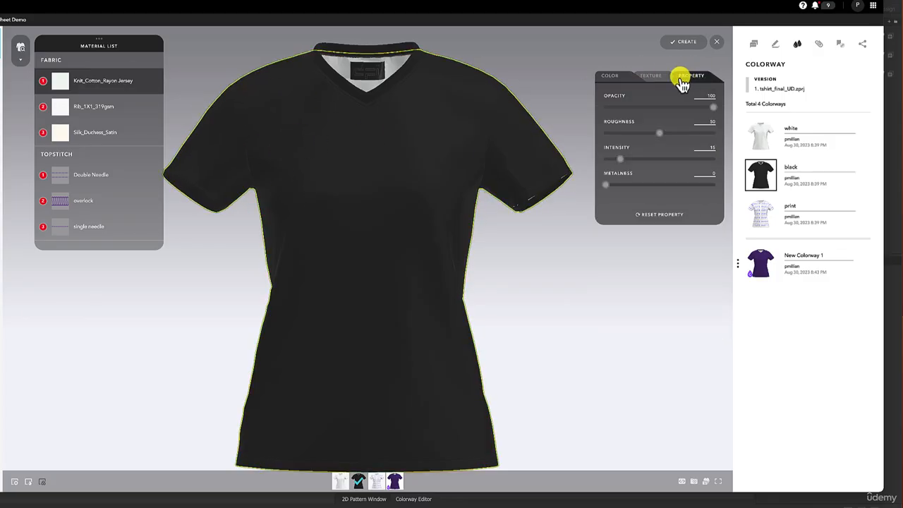
{"action": "left_click", "coordinate": [712, 108]}
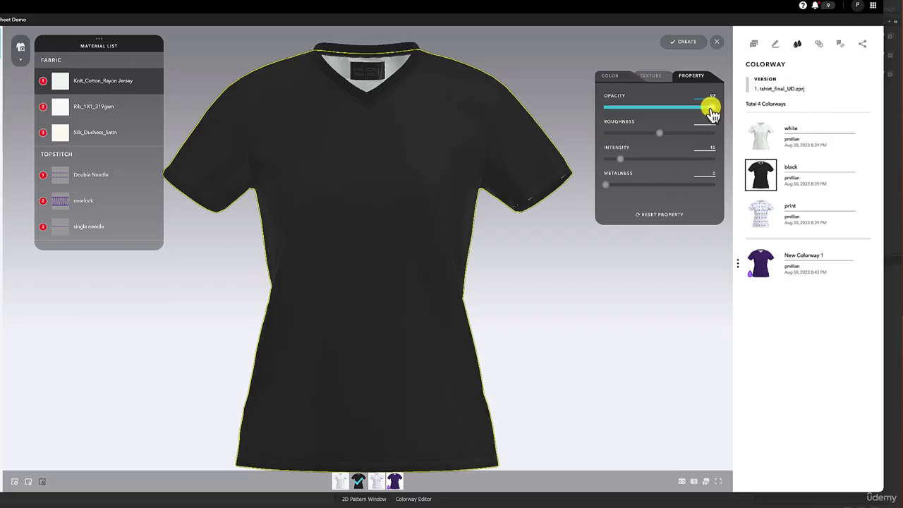
{"action": "left_click_drag", "start_coordinate": [712, 112], "coordinate": [697, 111]}
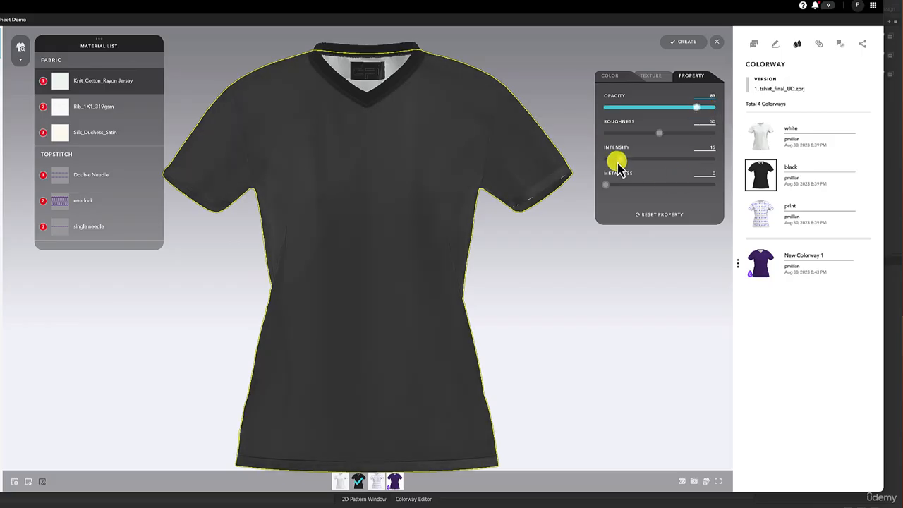
{"action": "left_click_drag", "start_coordinate": [618, 165], "coordinate": [652, 186]}
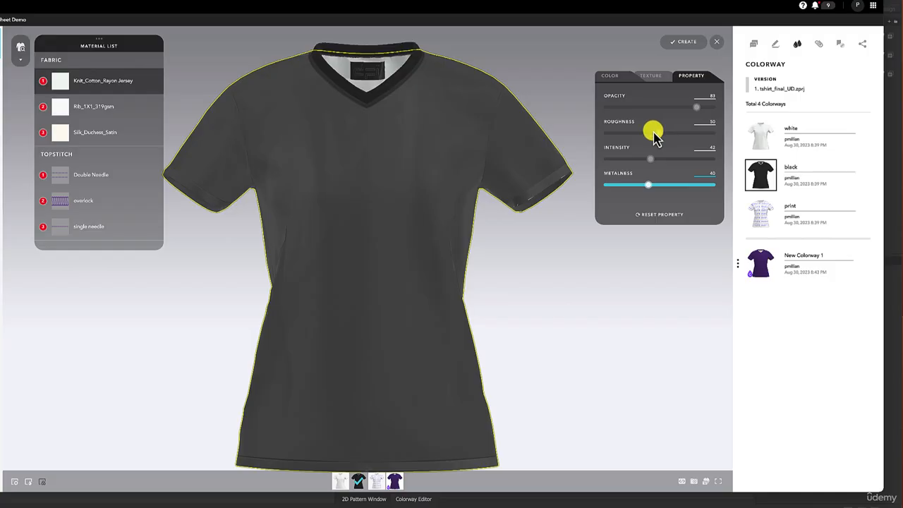
{"action": "left_click_drag", "start_coordinate": [656, 133], "coordinate": [637, 139]}
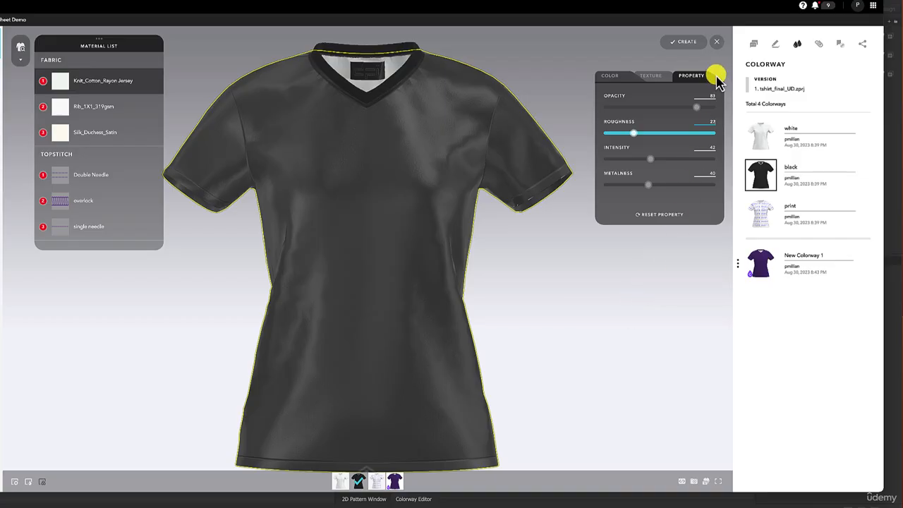
{"action": "left_click", "coordinate": [683, 44]}
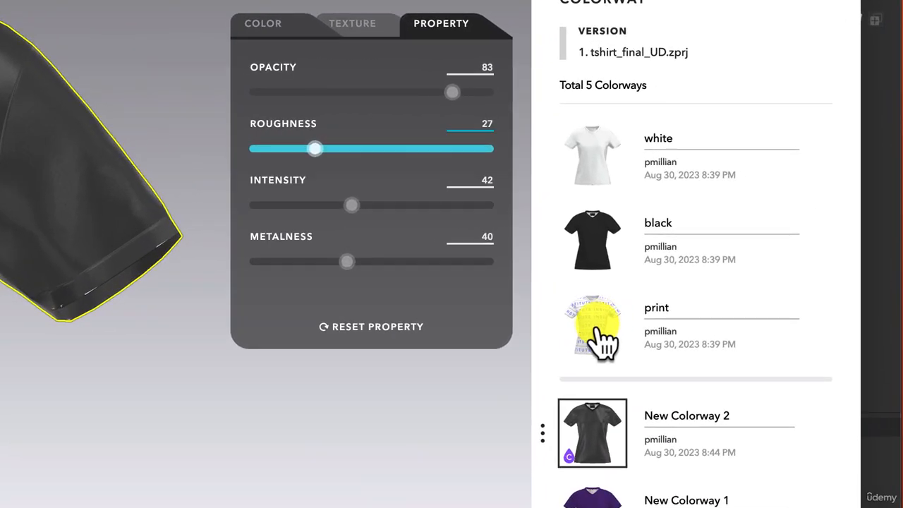
Select the print colorway and replace its INSTITUTE jersey texture with the round purple logo image, final bran...pped.png
{"action": "left_click", "coordinate": [596, 329]}
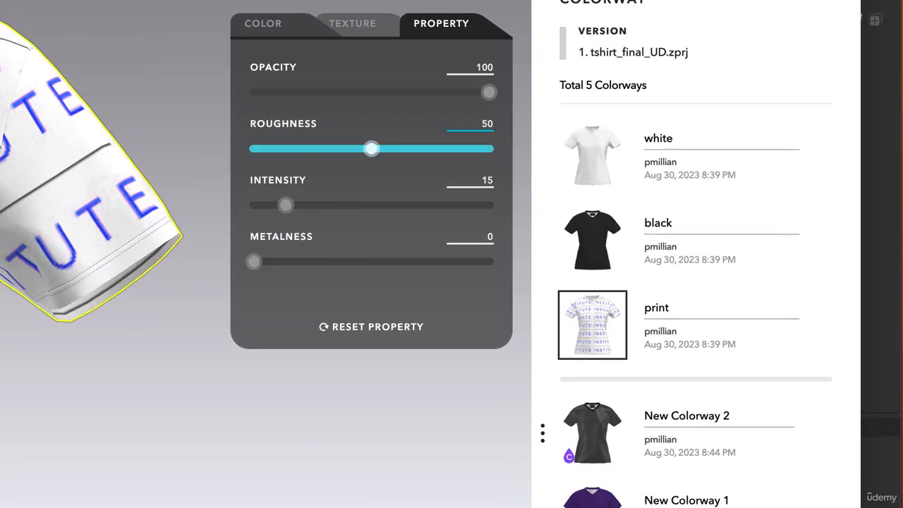
{"action": "left_click", "coordinate": [370, 25]}
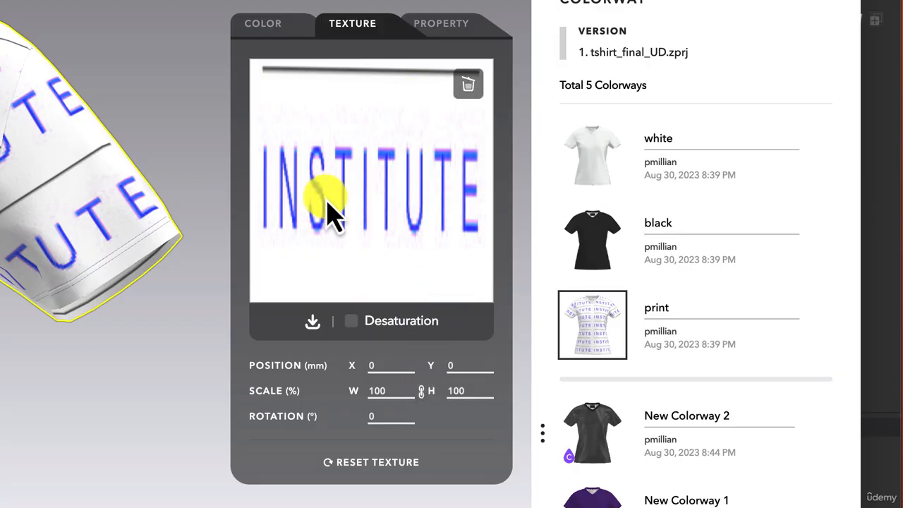
{"action": "mouse_move", "coordinate": [479, 266]}
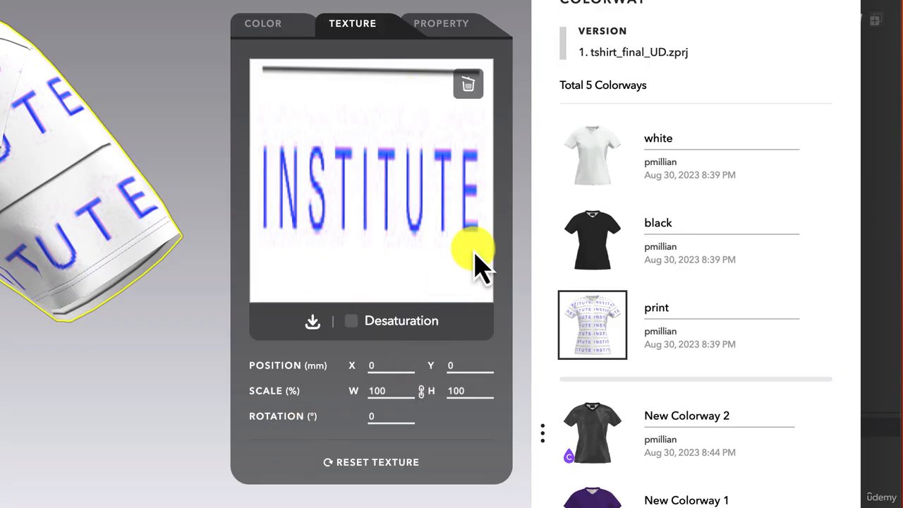
{"action": "left_click", "coordinate": [468, 85]}
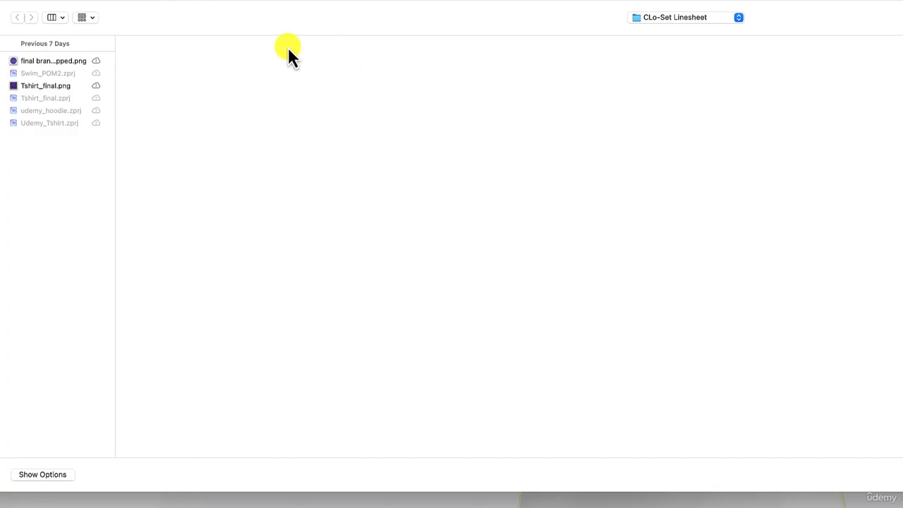
{"action": "left_click", "coordinate": [30, 61]}
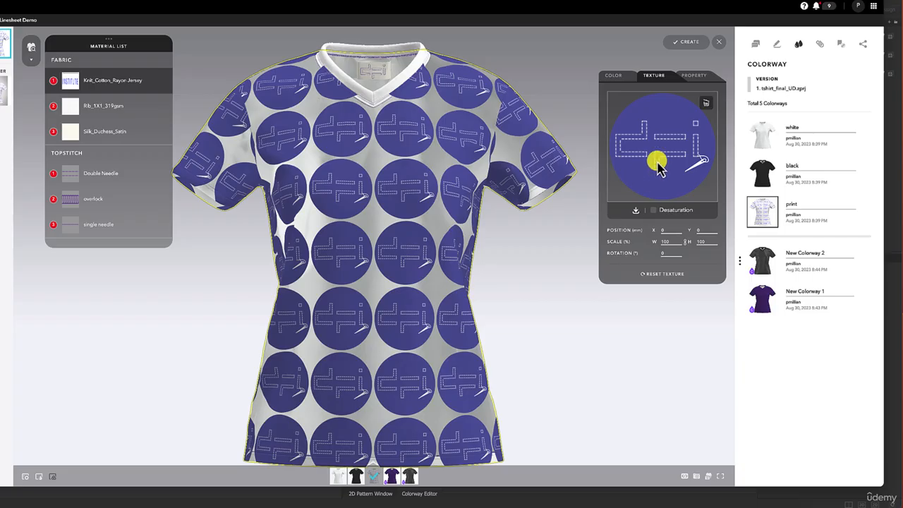
Scale the logo texture on the T-shirt to 24.1%, rotate it to 45.59°, and create a new colorway from it
{"action": "left_click", "coordinate": [355, 194]}
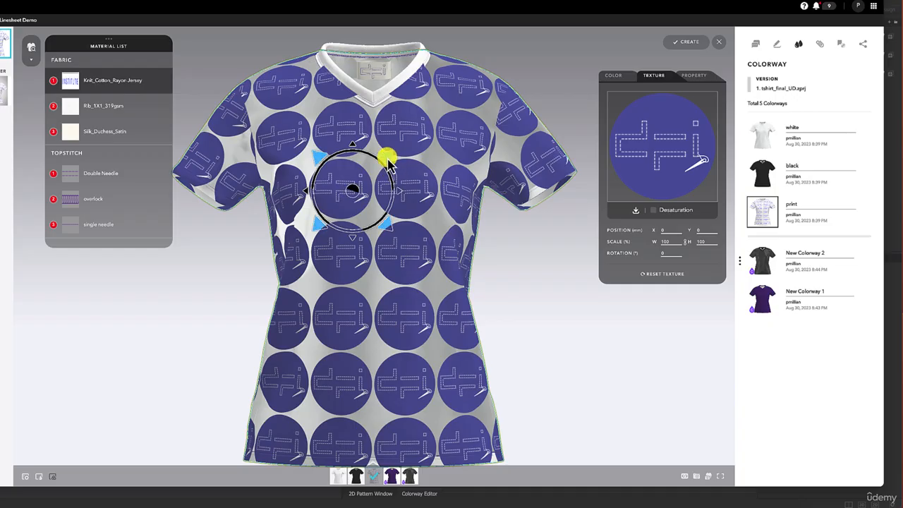
{"action": "left_click_drag", "start_coordinate": [390, 159], "coordinate": [370, 152]}
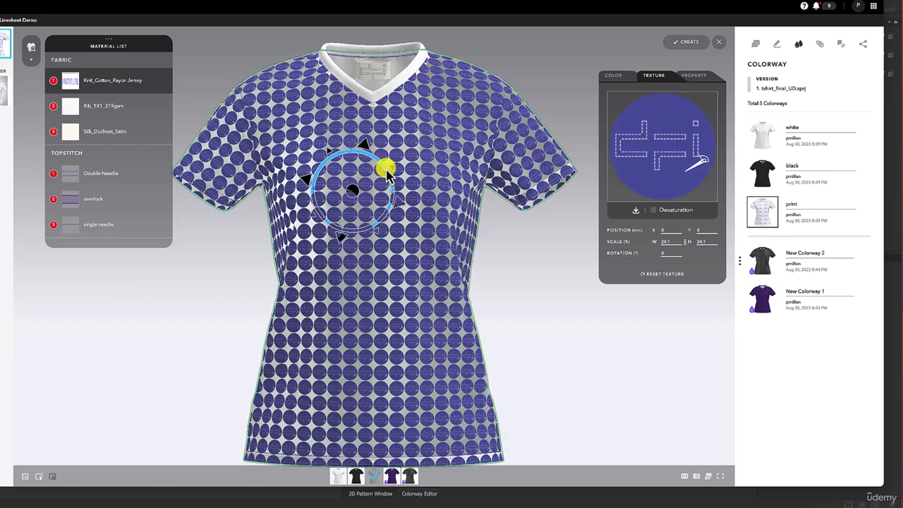
{"action": "mouse_move", "coordinate": [387, 173]}
{"action": "left_mouse_down"}
{"action": "mouse_move", "coordinate": [367, 155]}
{"action": "mouse_move", "coordinate": [378, 174]}
{"action": "left_mouse_up"}
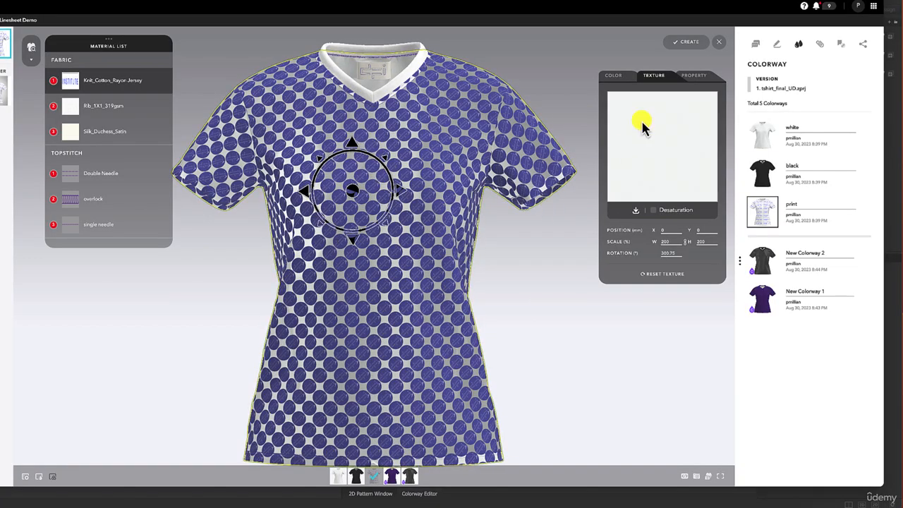
{"action": "left_click", "coordinate": [685, 44]}
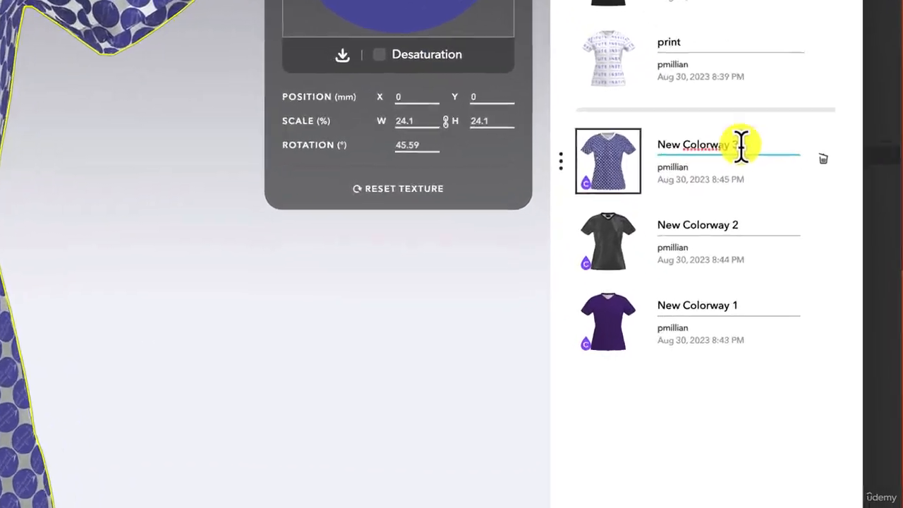
Rename New Colorway 3 as dfi print, New Colorway 2 as pleather and New Colorway 1 as purple, and save the changes
{"action": "double_click", "coordinate": [791, 252]}
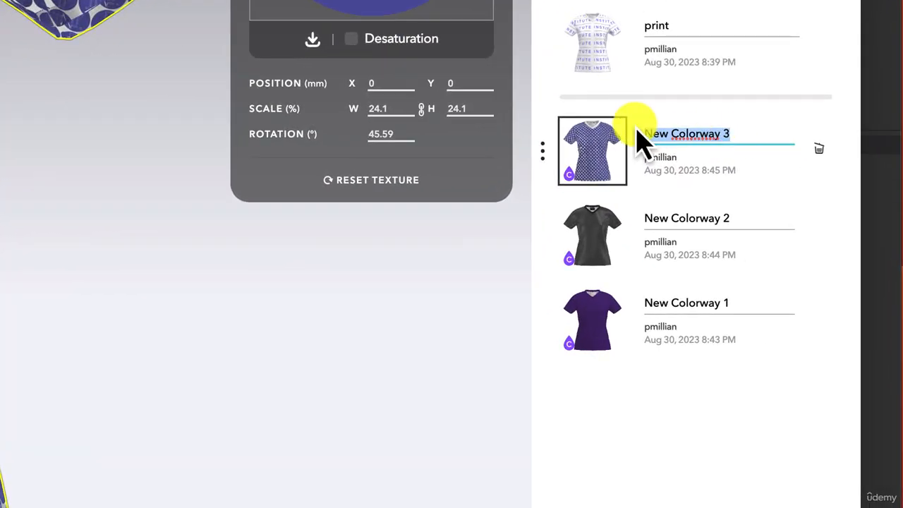
{"action": "type", "text": "dfi print"}
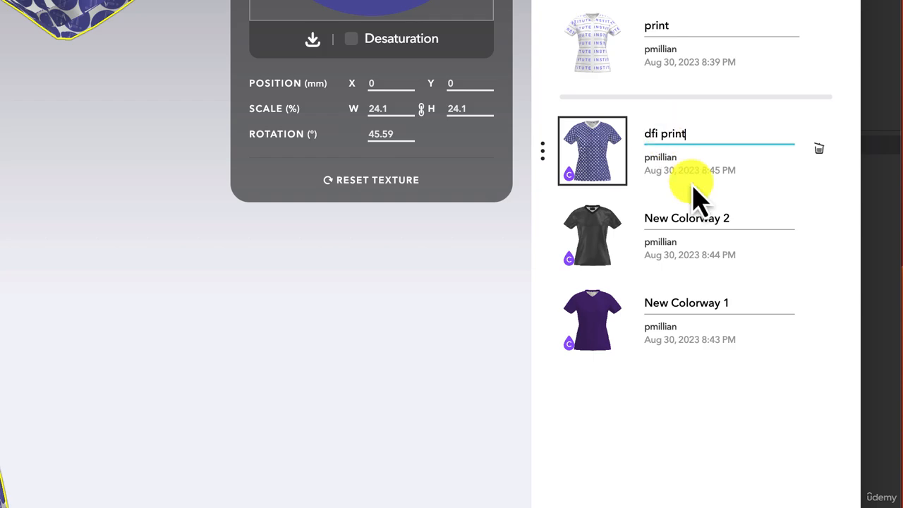
{"action": "double_click", "coordinate": [736, 221]}
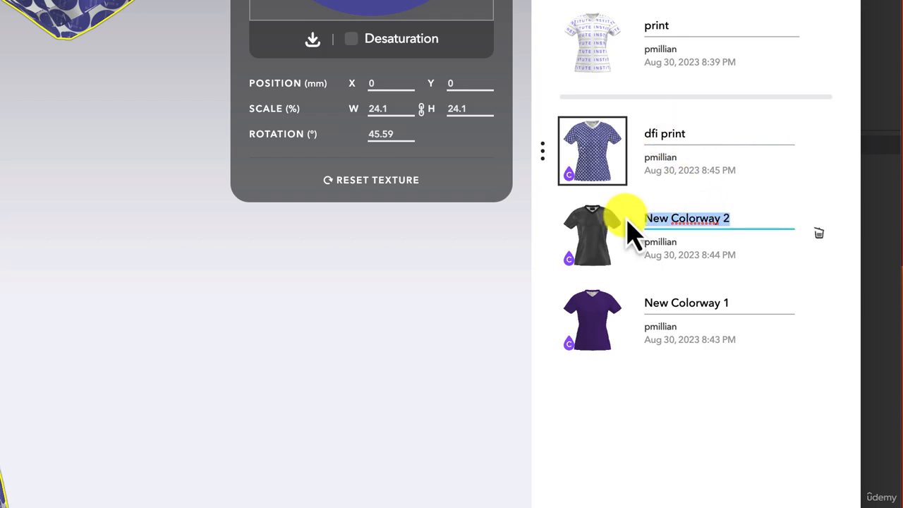
{"action": "type", "text": "pleat"}
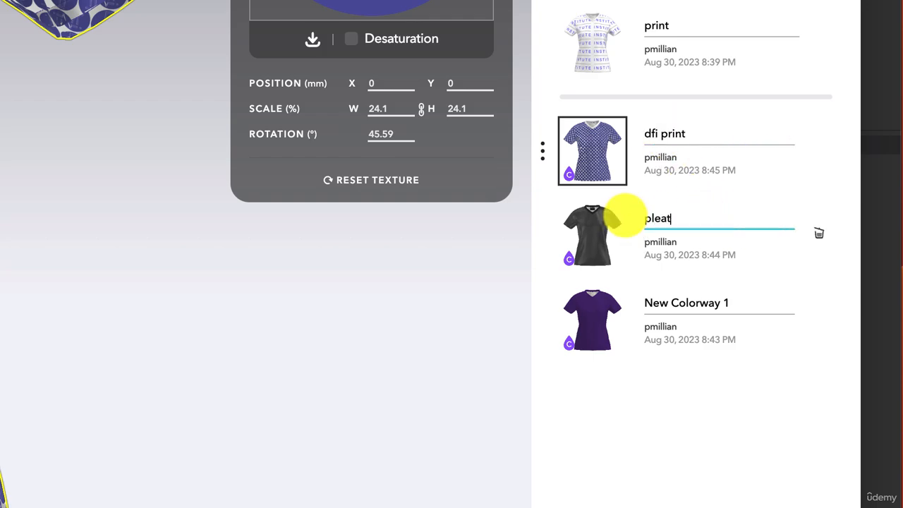
{"action": "type", "text": "her"}
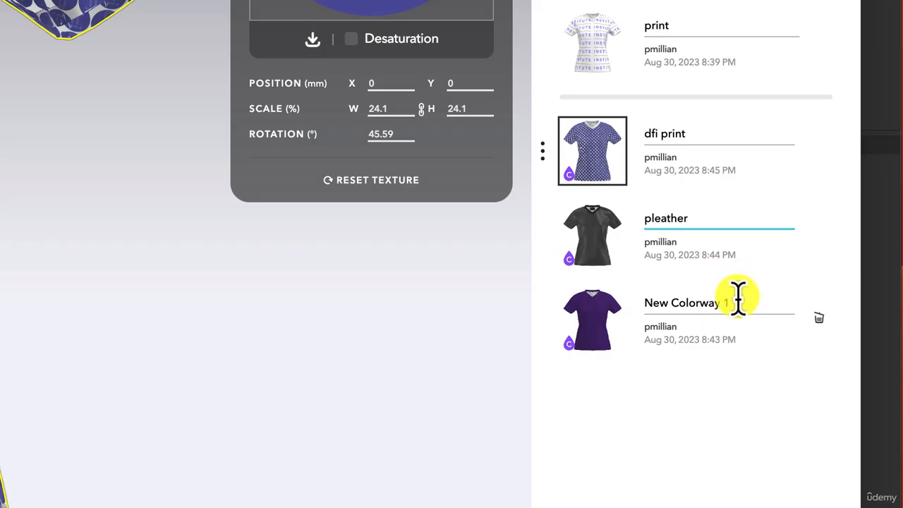
{"action": "left_click_drag", "start_coordinate": [738, 302], "coordinate": [638, 310]}
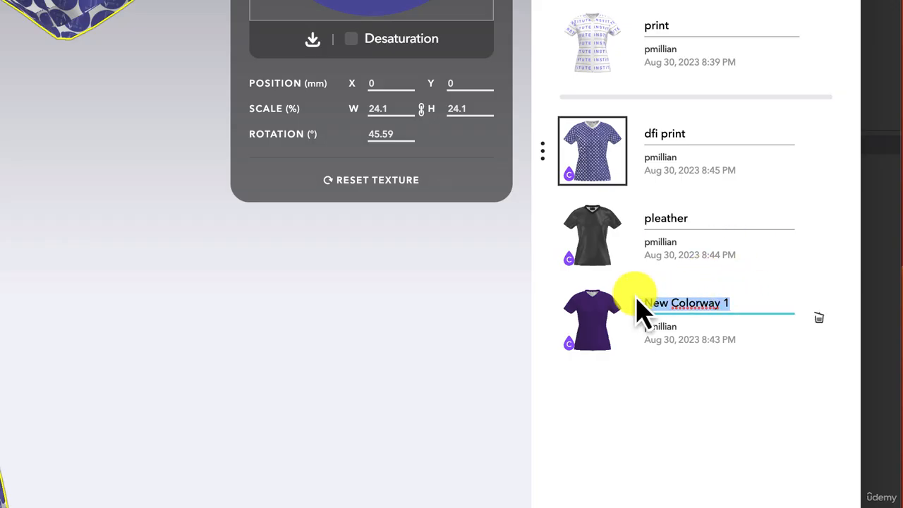
{"action": "type", "text": "ple"}
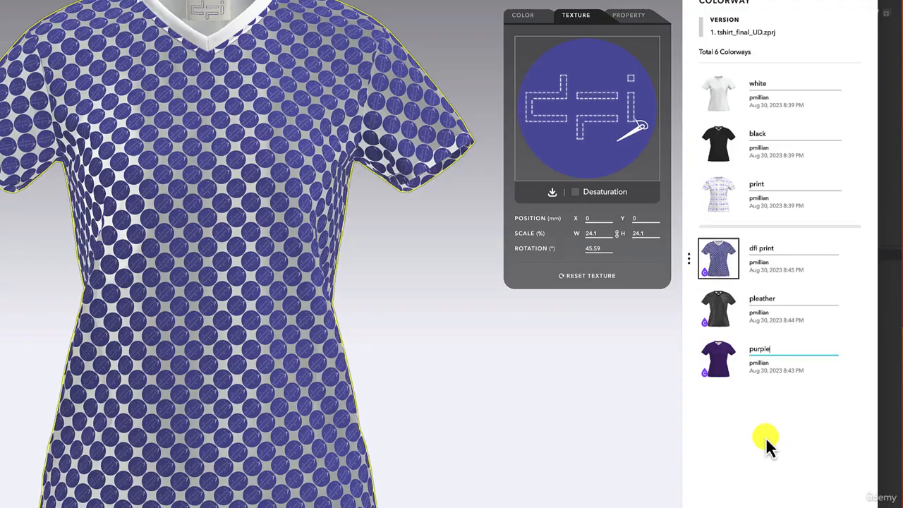
{"action": "left_click", "coordinate": [671, 452]}
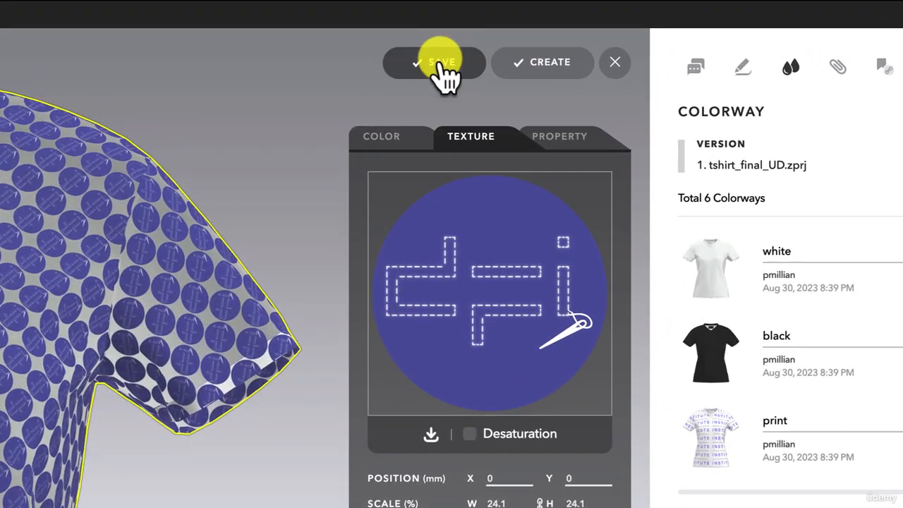
{"action": "left_click", "coordinate": [617, 46]}
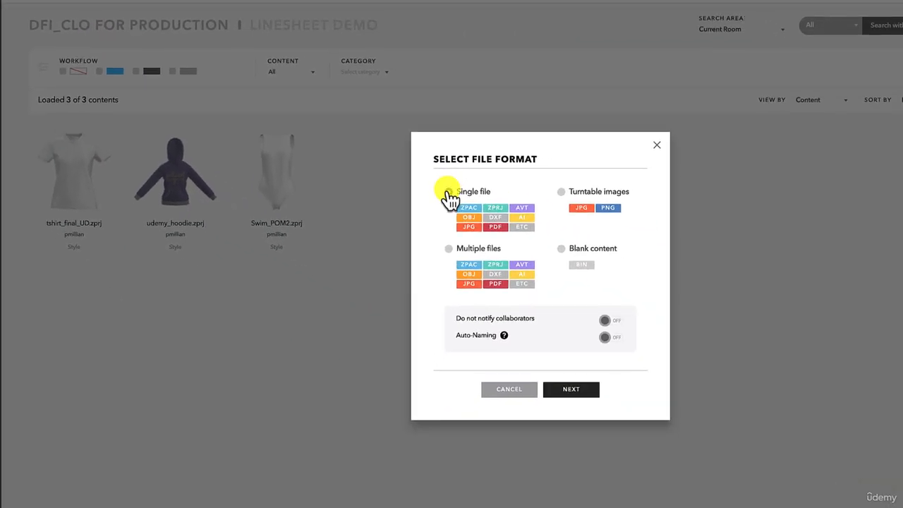
Upload Tshirt_final.zprj from the CLo-Set Linesheet folder to the Linesheet Demo room as a single file
{"action": "left_click", "coordinate": [449, 192]}
{"action": "left_click", "coordinate": [589, 392]}
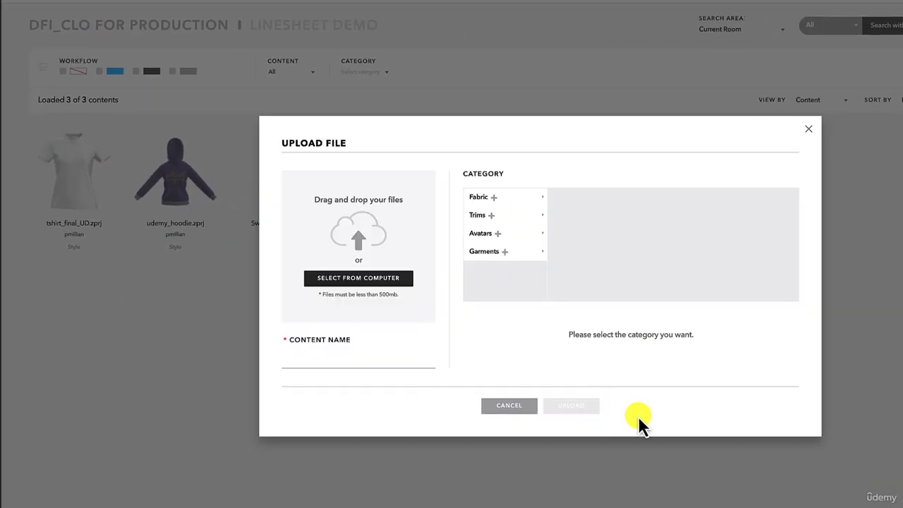
{"action": "left_click", "coordinate": [402, 279]}
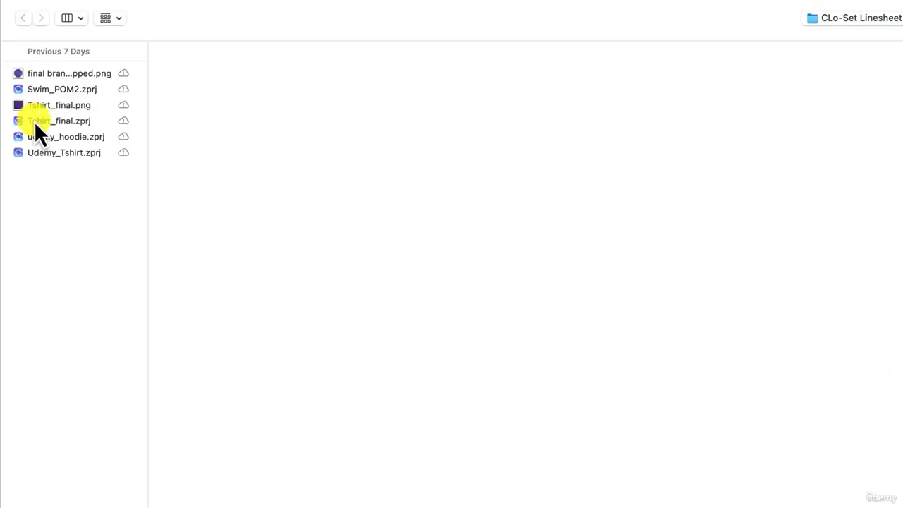
{"action": "left_click", "coordinate": [34, 122]}
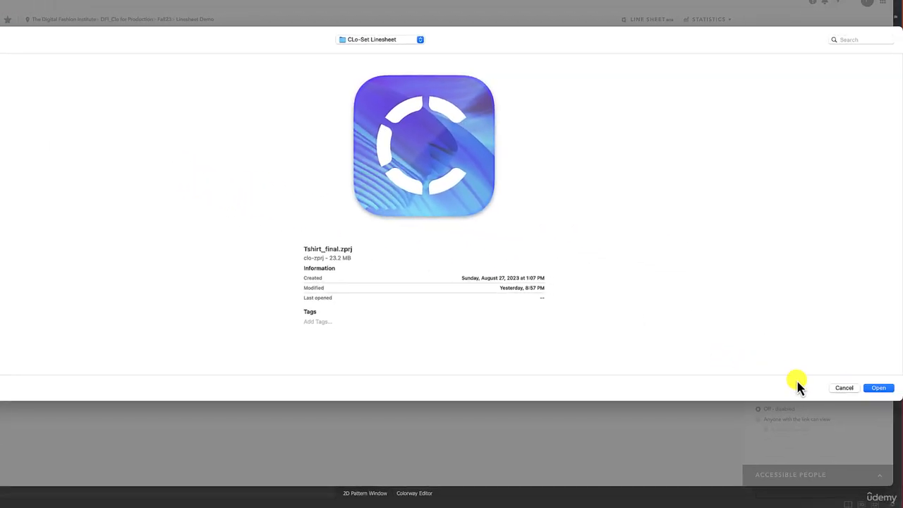
{"action": "left_click", "coordinate": [877, 388]}
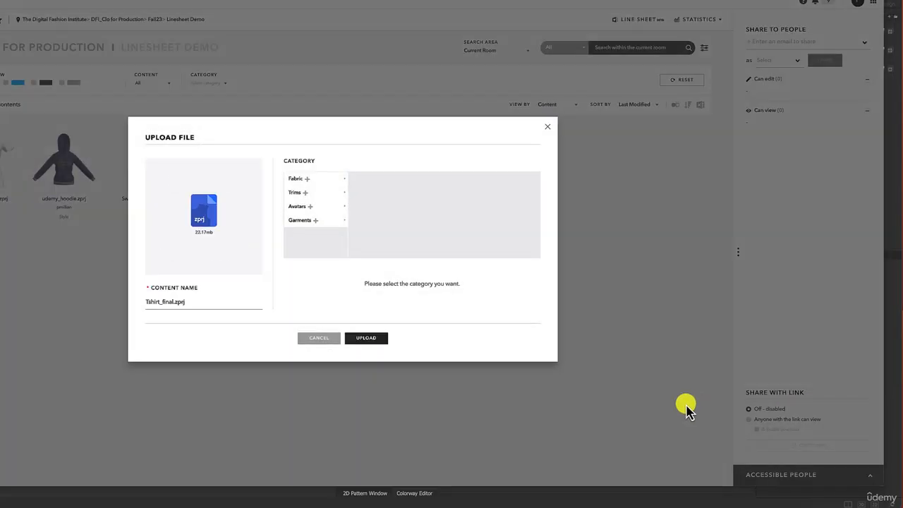
{"action": "left_click", "coordinate": [365, 338]}
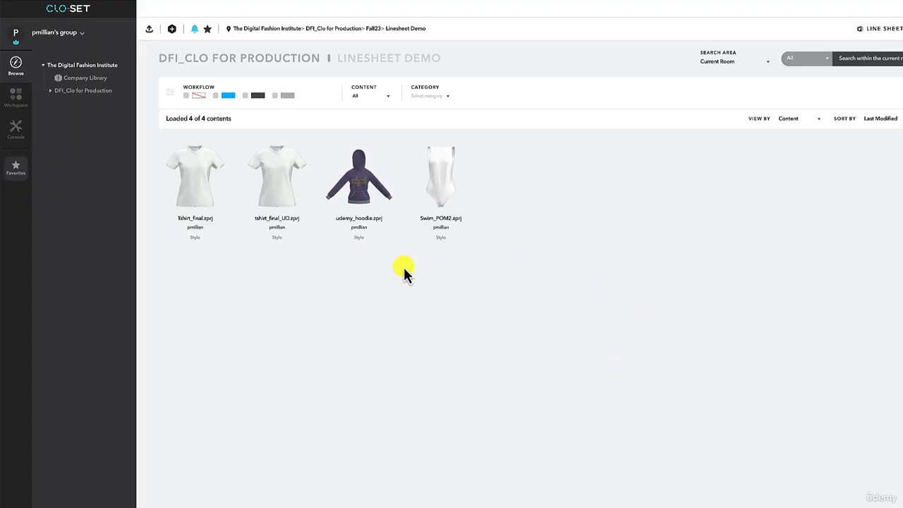
Select both T-shirts, the hoodie and the swimsuit, export them as an Excel line sheet and open Linesheet Demo (11).xlsx in Excel
{"action": "mouse_move", "coordinate": [278, 203]}
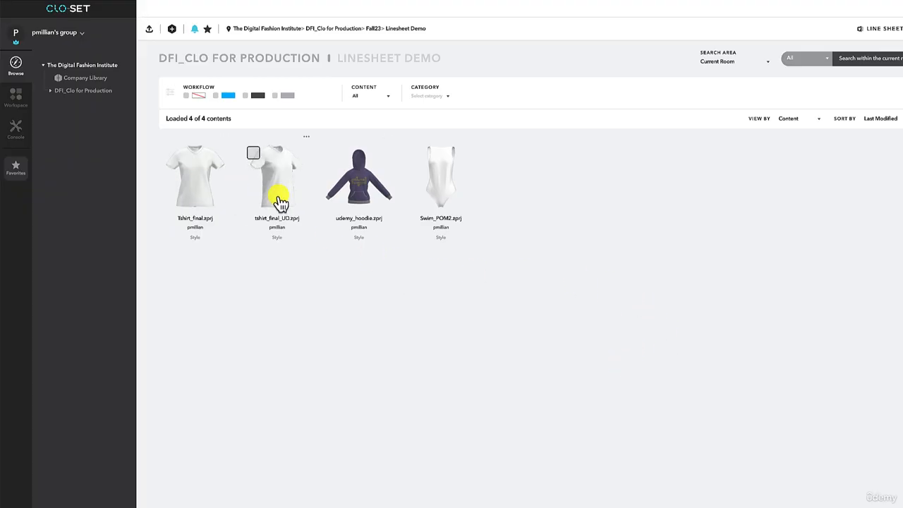
{"action": "left_click", "coordinate": [253, 154]}
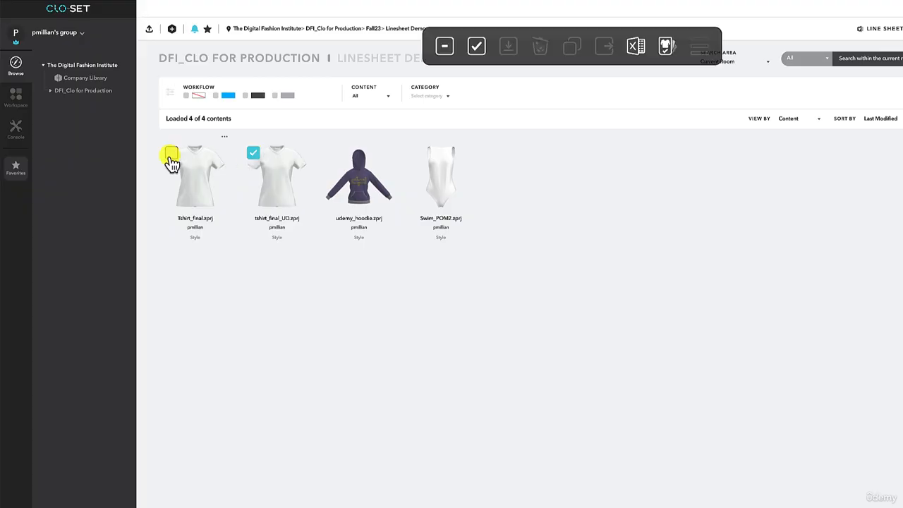
{"action": "left_click", "coordinate": [172, 153]}
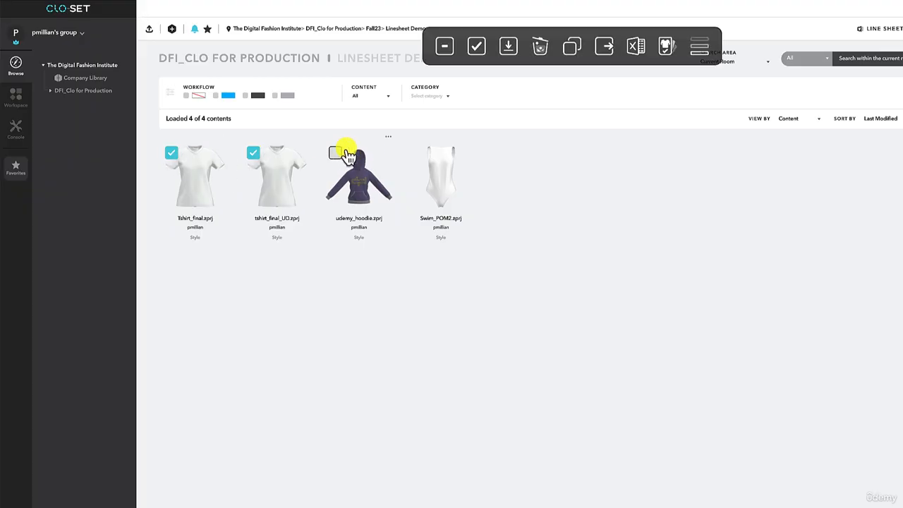
{"action": "left_click", "coordinate": [336, 153]}
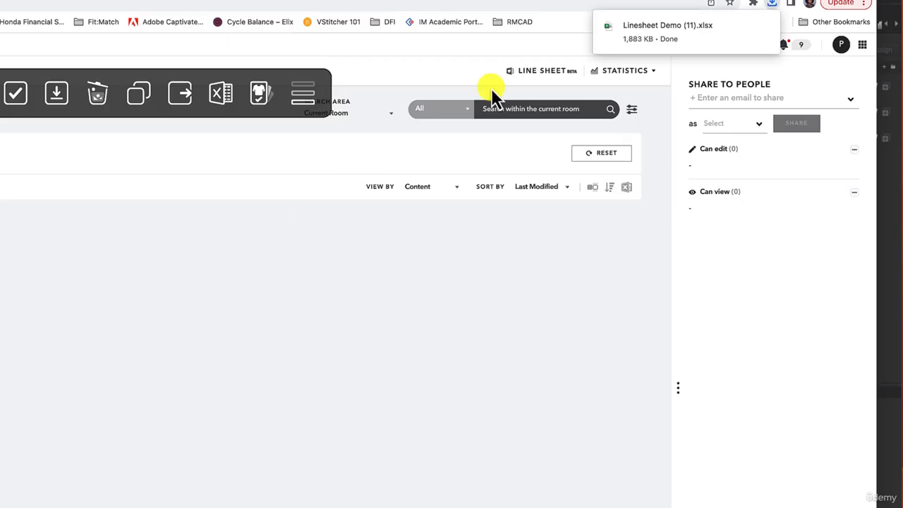
{"action": "left_click", "coordinate": [653, 30]}
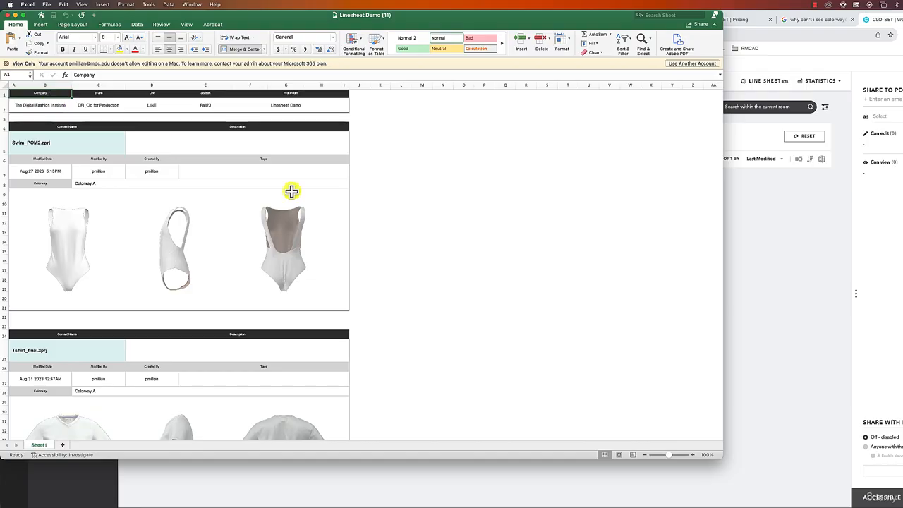
Enlarge the line sheet's window and examine the company, brand and line fields in its header
{"action": "left_click_drag", "start_coordinate": [746, 473], "coordinate": [846, 507]}
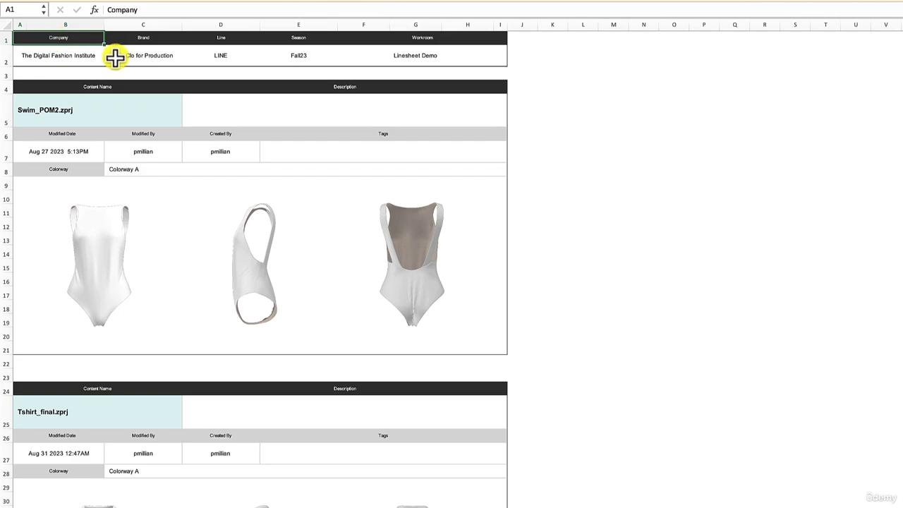
{"action": "left_click", "coordinate": [53, 59]}
{"action": "left_click", "coordinate": [135, 43]}
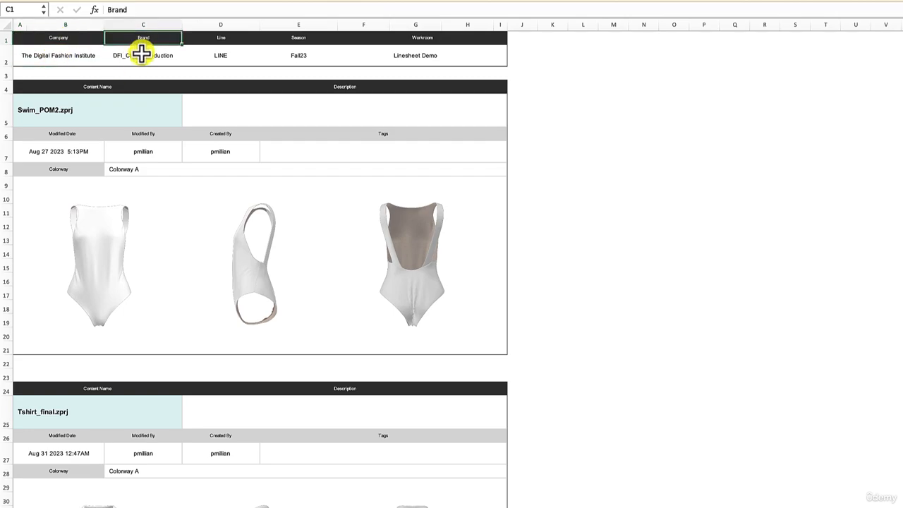
{"action": "left_click", "coordinate": [141, 54]}
{"action": "left_click", "coordinate": [235, 40]}
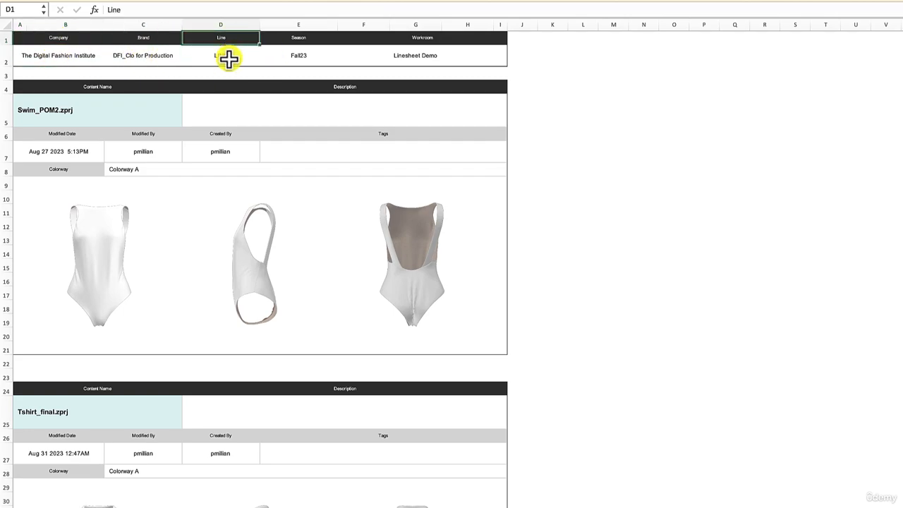
{"action": "left_click", "coordinate": [228, 58]}
Examine the Swim_POM2.zprj entry's side, back and front images, its colorway name and its modified date
{"action": "left_click", "coordinate": [267, 247]}
{"action": "left_click", "coordinate": [402, 261]}
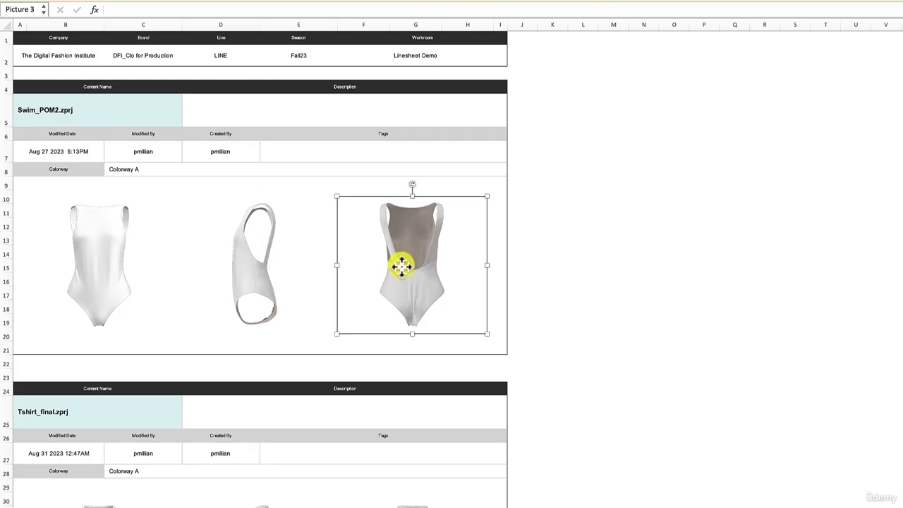
{"action": "left_click", "coordinate": [99, 272]}
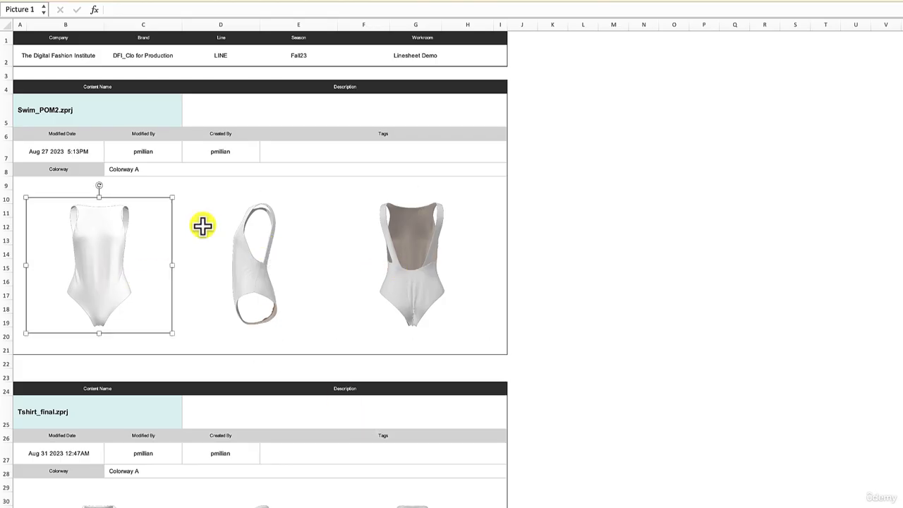
{"action": "left_click", "coordinate": [127, 172]}
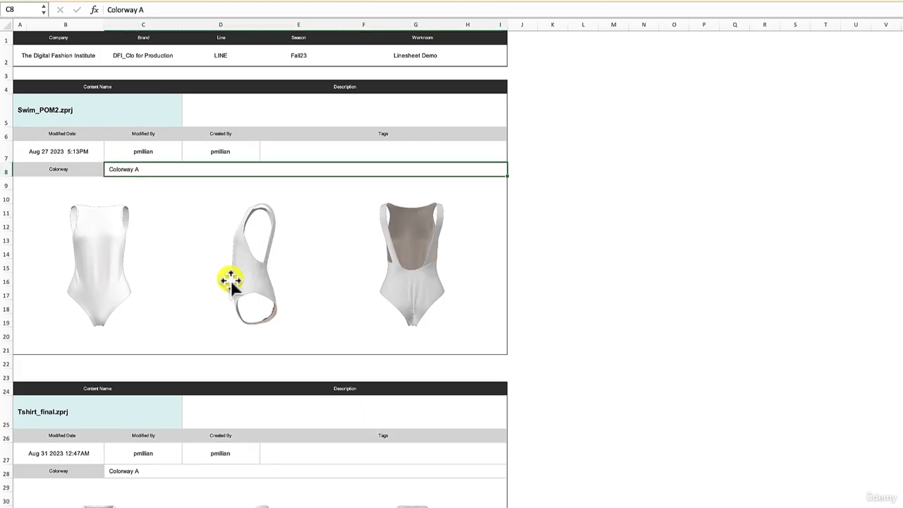
{"action": "left_click", "coordinate": [57, 157]}
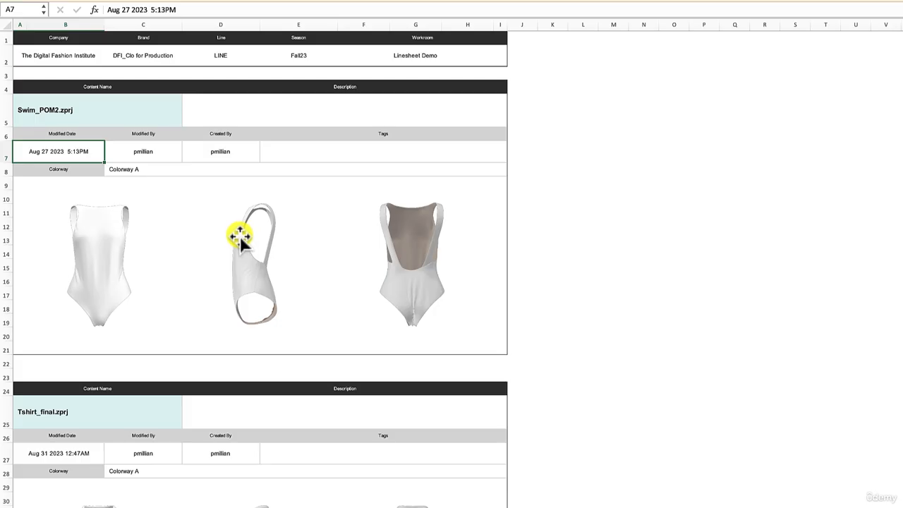
Review the T-shirt and hoodie entries with their colorways further down the line sheet, and return to the swimsuit entry
{"action": "scroll", "coordinate": [239, 238], "scroll_direction": "down", "scroll_amount": 20}
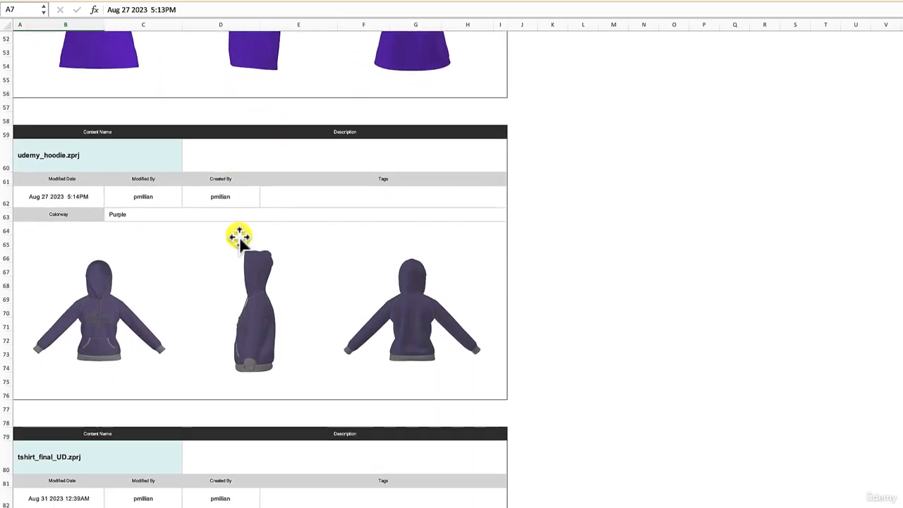
{"action": "scroll", "coordinate": [240, 238], "scroll_direction": "down", "scroll_amount": 1}
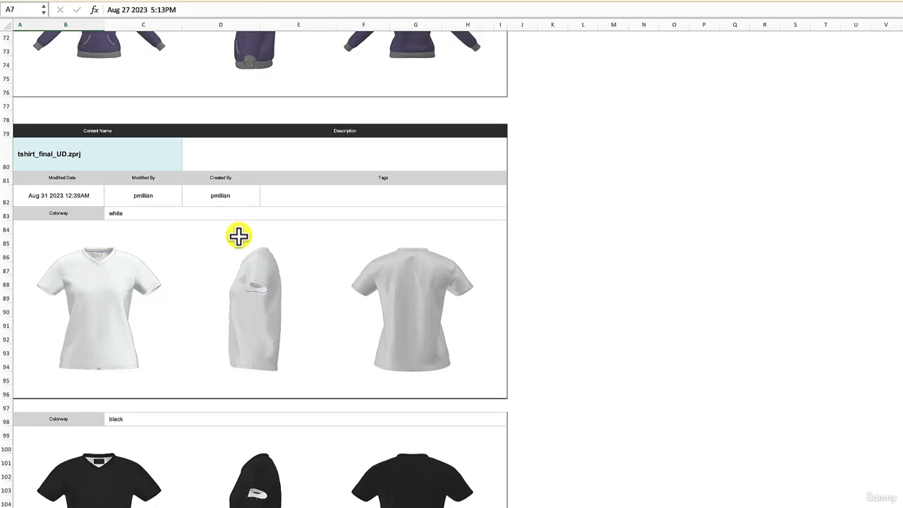
{"action": "scroll", "coordinate": [238, 236], "scroll_direction": "down", "scroll_amount": 15}
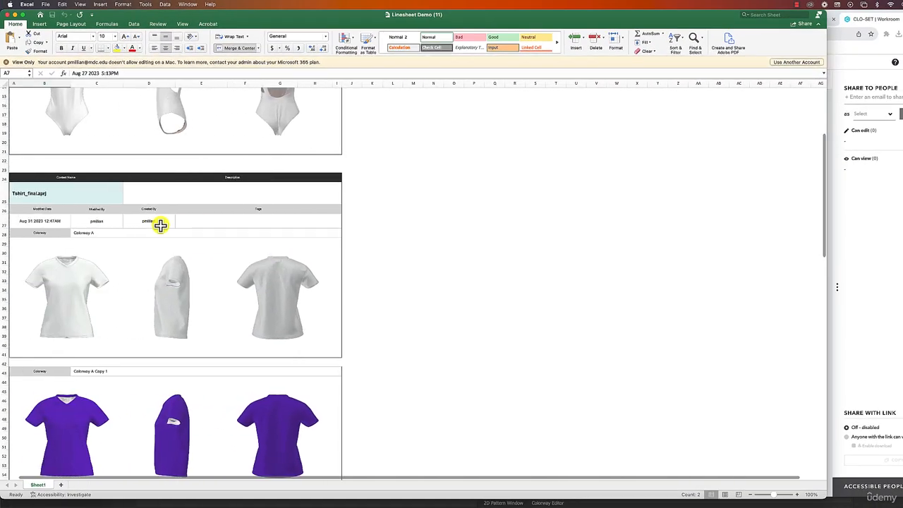
{"action": "scroll", "coordinate": [161, 224], "scroll_direction": "up", "scroll_amount": 5}
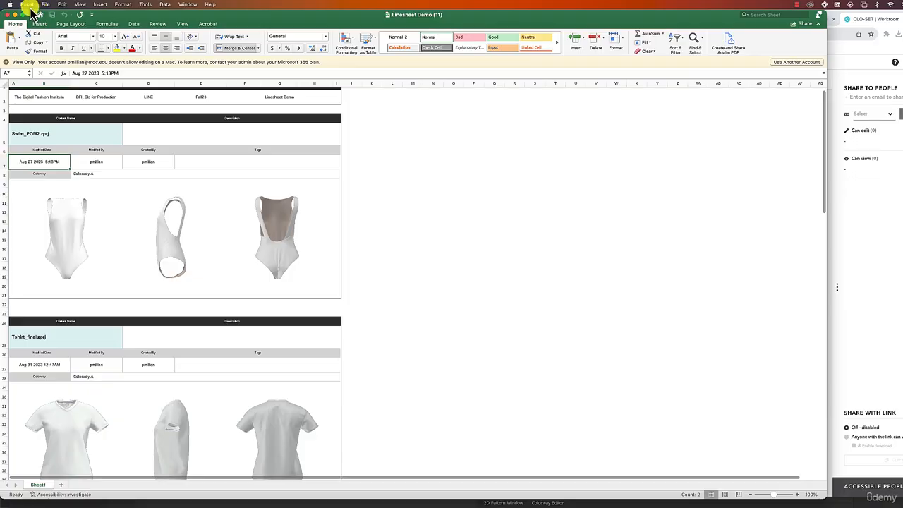